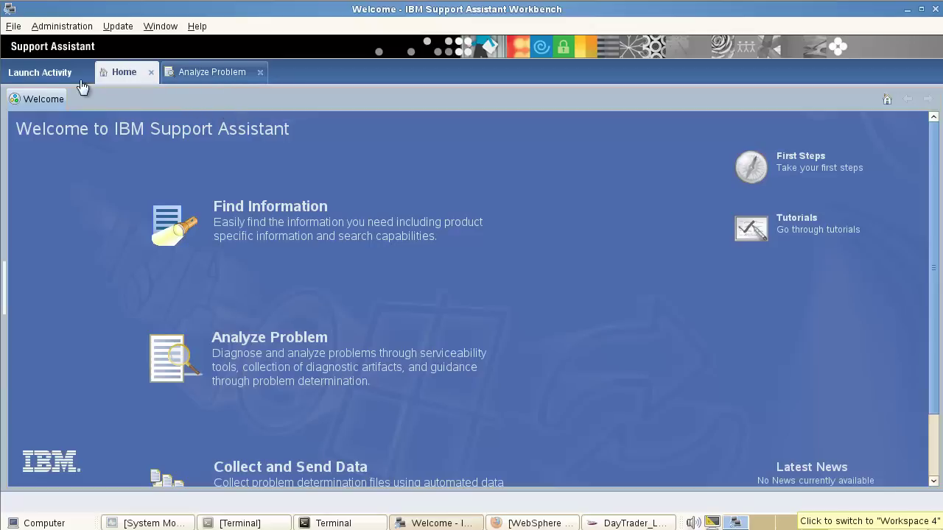
Open the Analyze Problem activity and review the descriptions of the thread dump, tuning, garbage collection and Memory Analyzer tools
{"action": "left_click", "coordinate": [52, 74]}
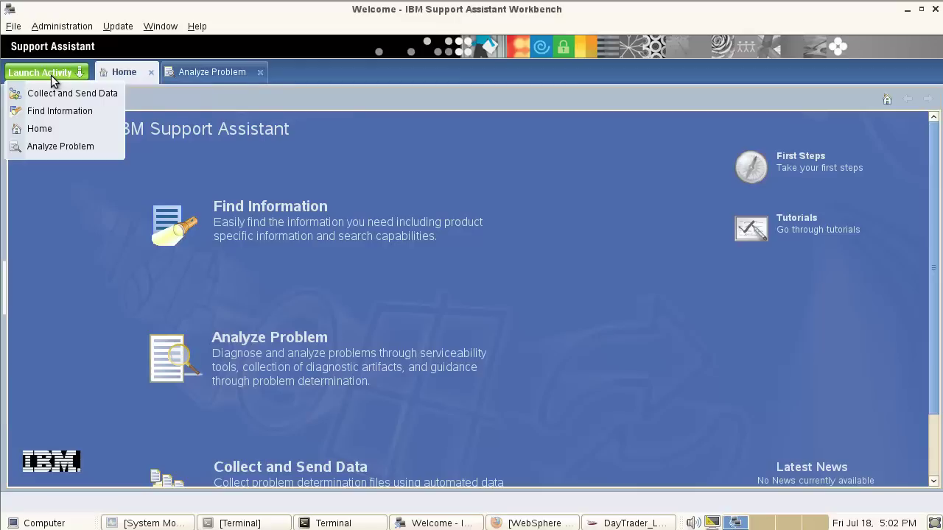
{"action": "left_click", "coordinate": [83, 151]}
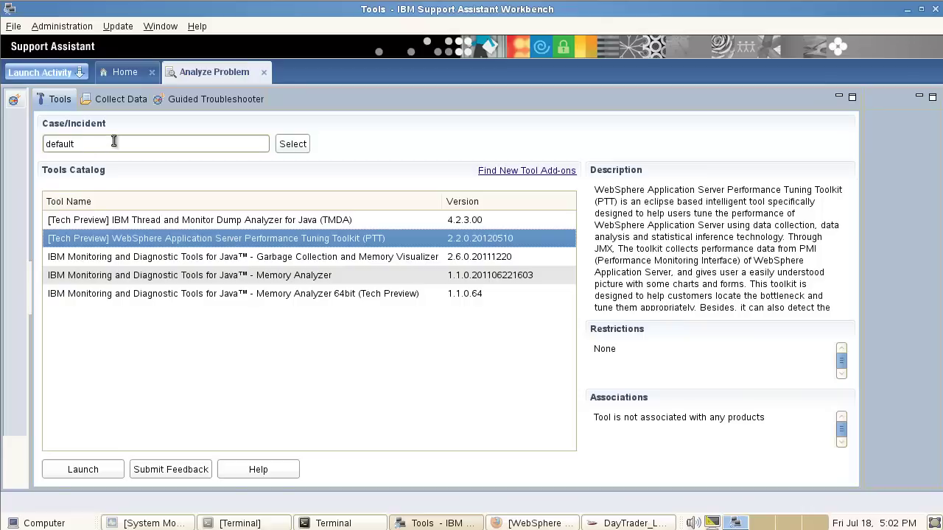
{"action": "left_click", "coordinate": [372, 222]}
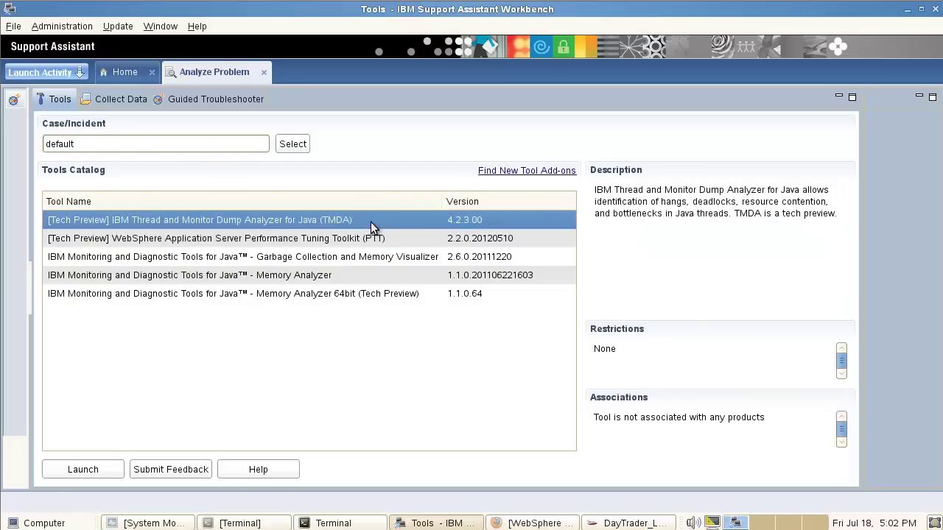
{"action": "left_click", "coordinate": [368, 237]}
{"action": "left_click", "coordinate": [366, 255]}
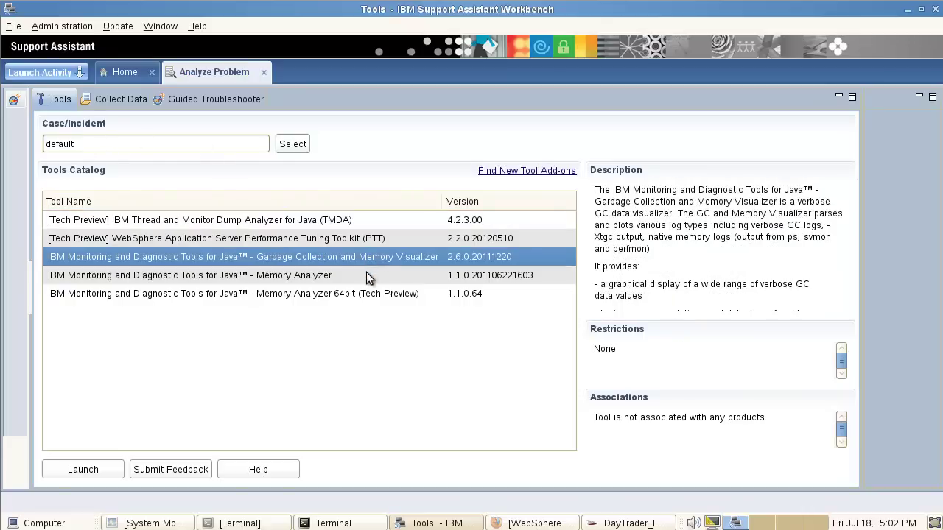
{"action": "left_click", "coordinate": [366, 277]}
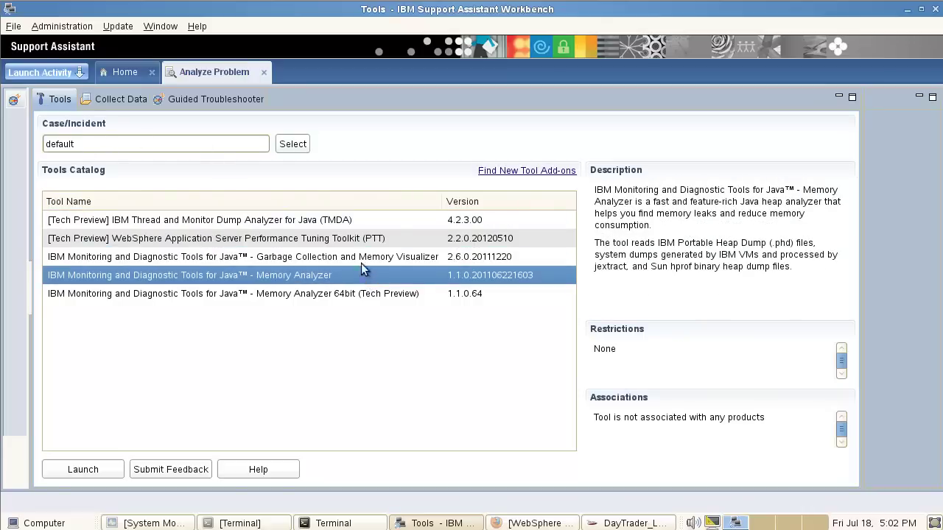
{"action": "left_click", "coordinate": [348, 258]}
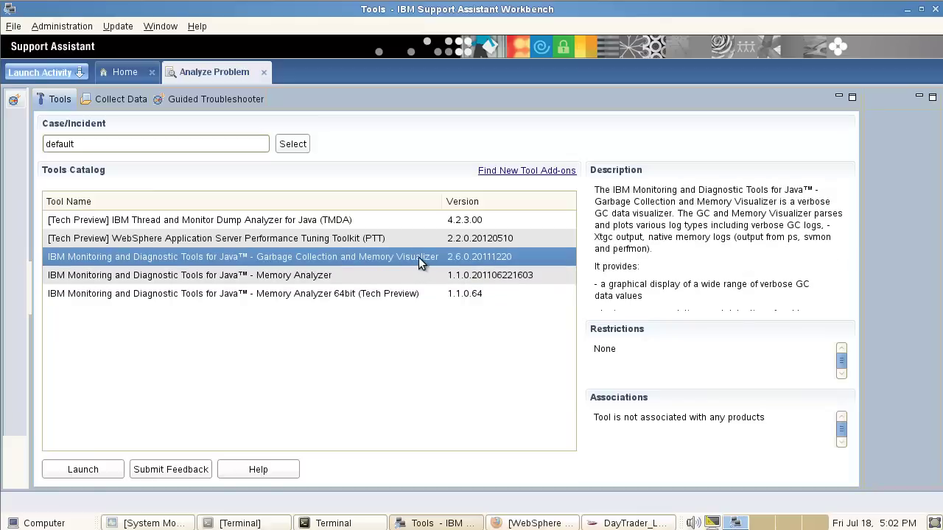
Launch the WebSphere Application Server Performance Tuning Toolkit and select the localhost host
{"action": "double_click", "coordinate": [370, 241]}
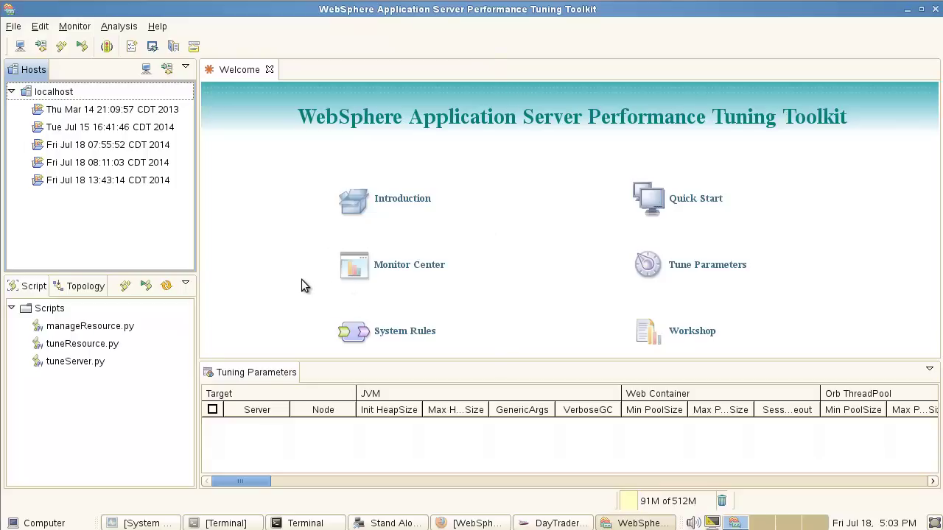
{"action": "left_click", "coordinate": [68, 95]}
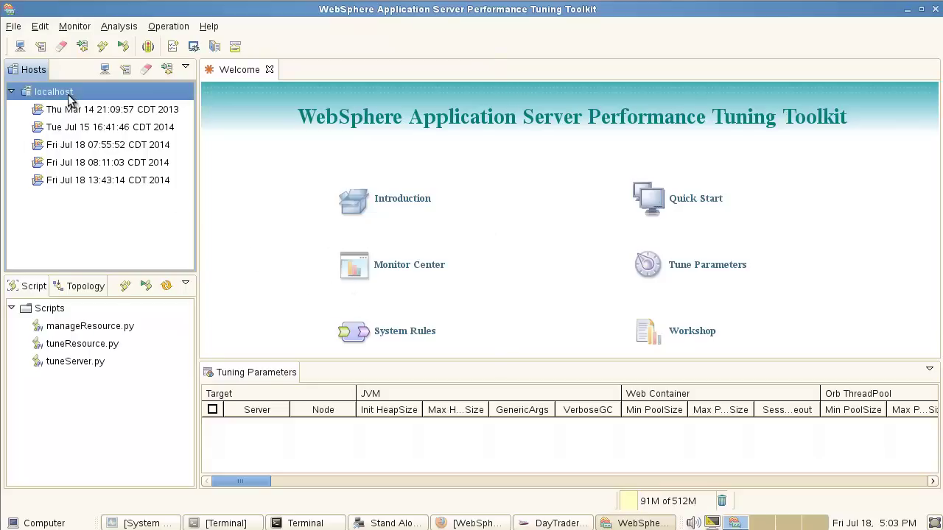
Switch to the WebSphere Integrated Solutions Console in Firefox and open the Performance Viewer's current activity under Monitoring and Tuning
{"action": "left_click", "coordinate": [462, 522]}
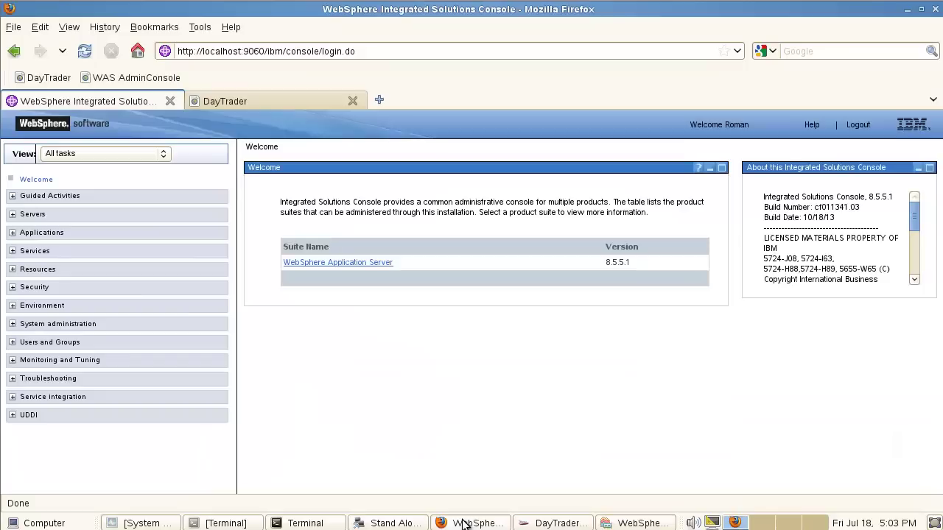
{"action": "left_click_drag", "start_coordinate": [317, 202], "coordinate": [374, 212]}
{"action": "left_click", "coordinate": [374, 212]}
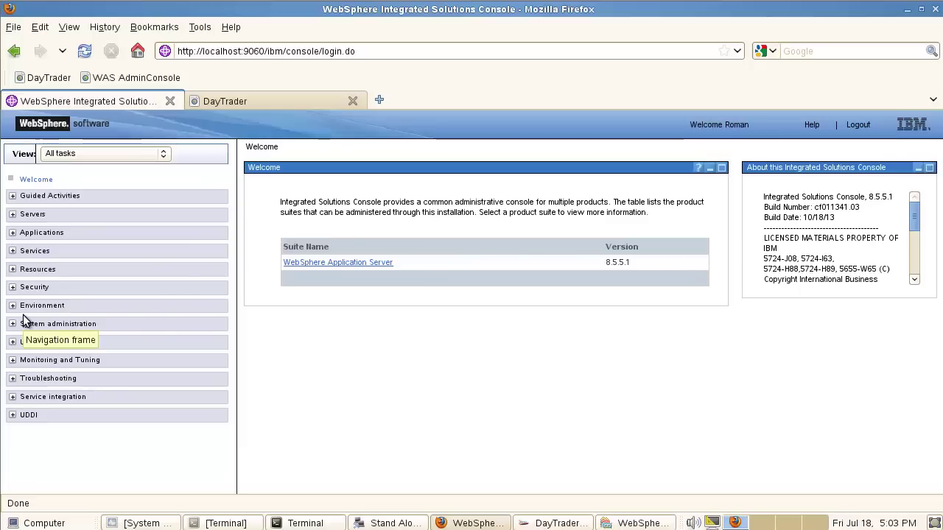
{"action": "left_click", "coordinate": [12, 360]}
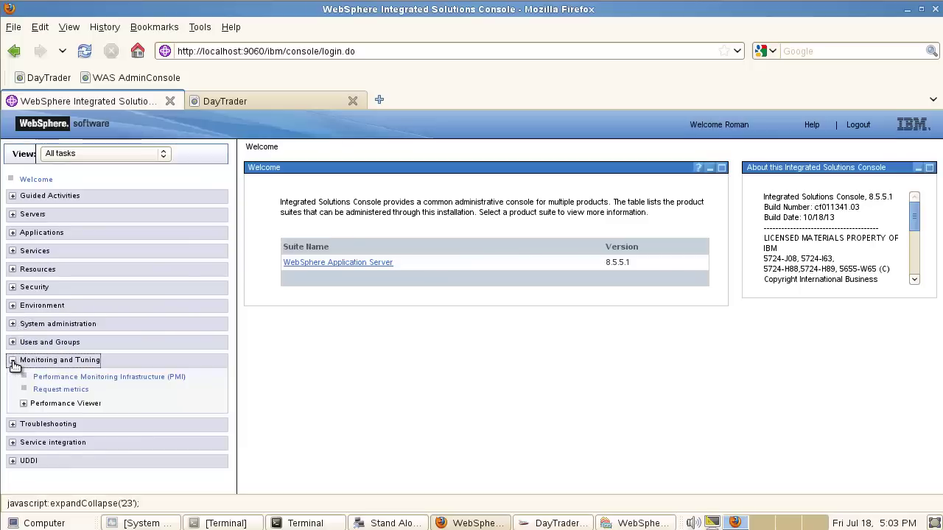
{"action": "left_click", "coordinate": [24, 404]}
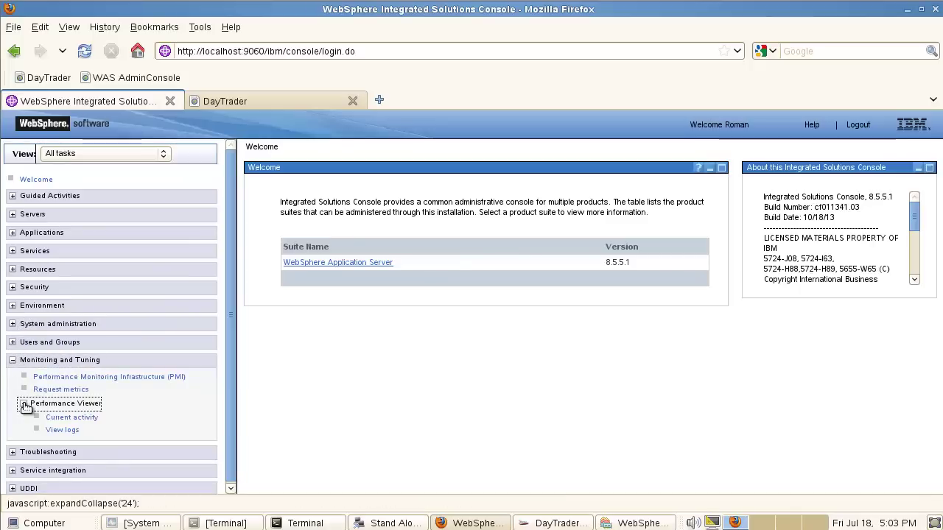
{"action": "left_click", "coordinate": [73, 419]}
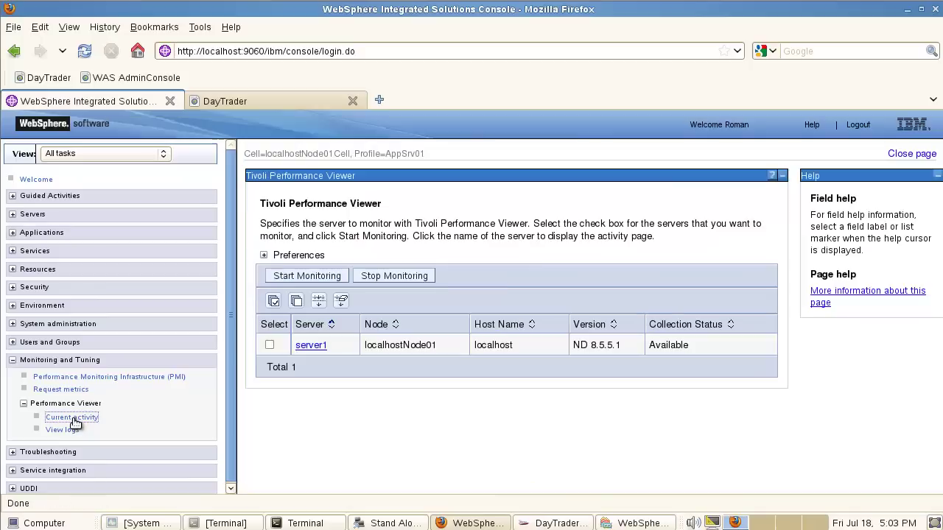
Start monitoring server1 and open its Tivoli Performance Viewer activity page
{"action": "left_click", "coordinate": [270, 346]}
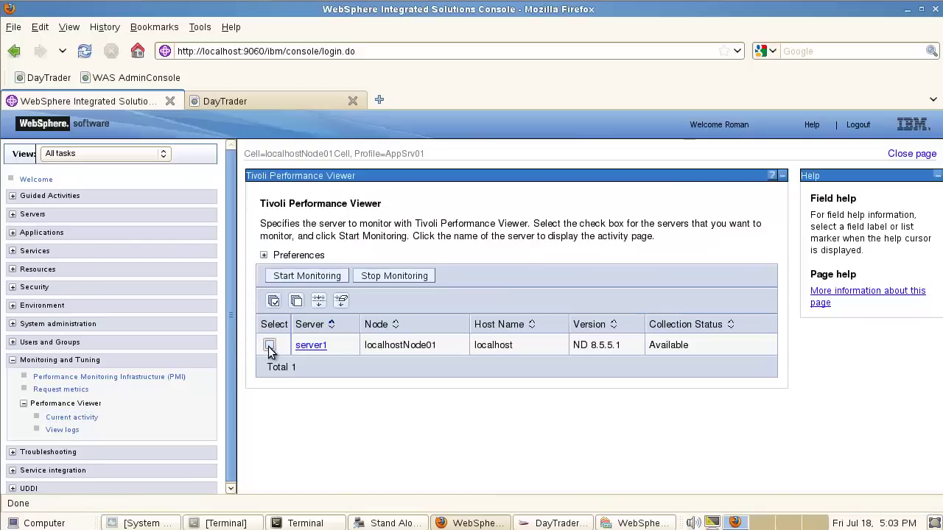
{"action": "left_click", "coordinate": [308, 275]}
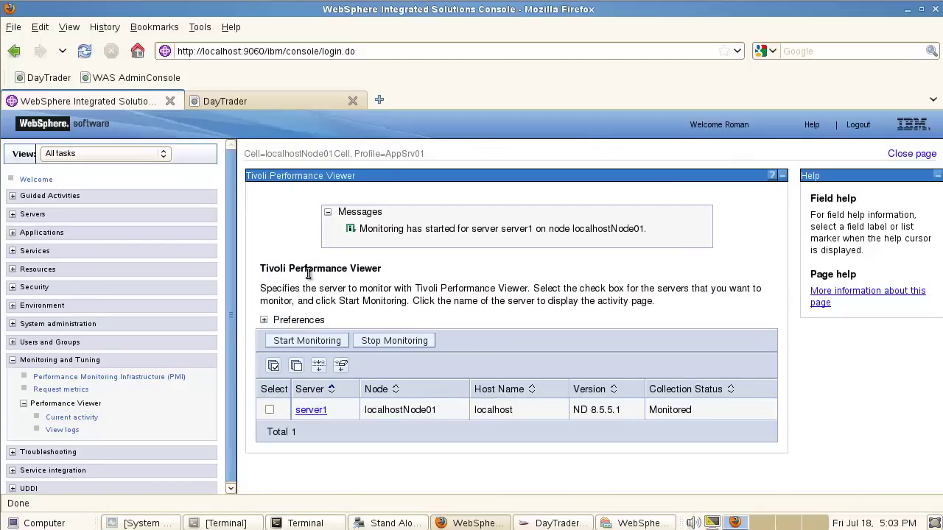
{"action": "left_click", "coordinate": [311, 409]}
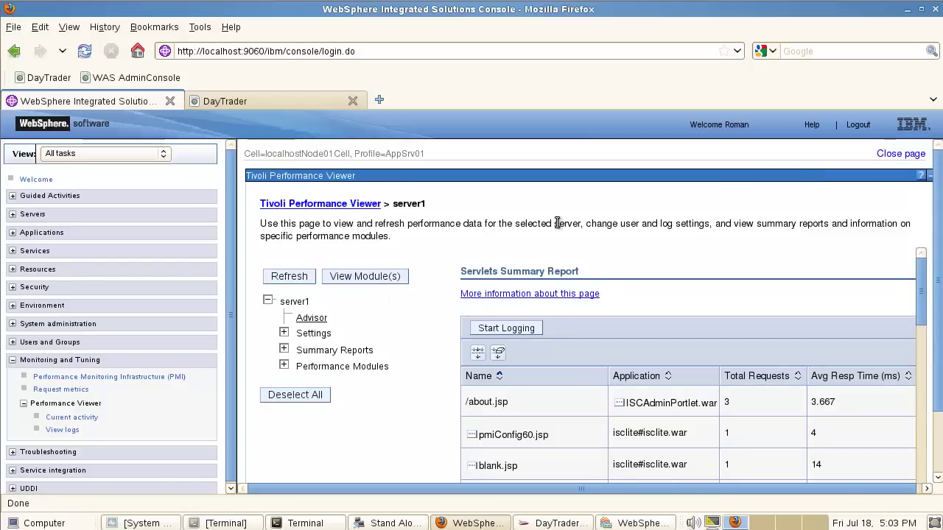
{"action": "key", "text": "ctrl+minus"}
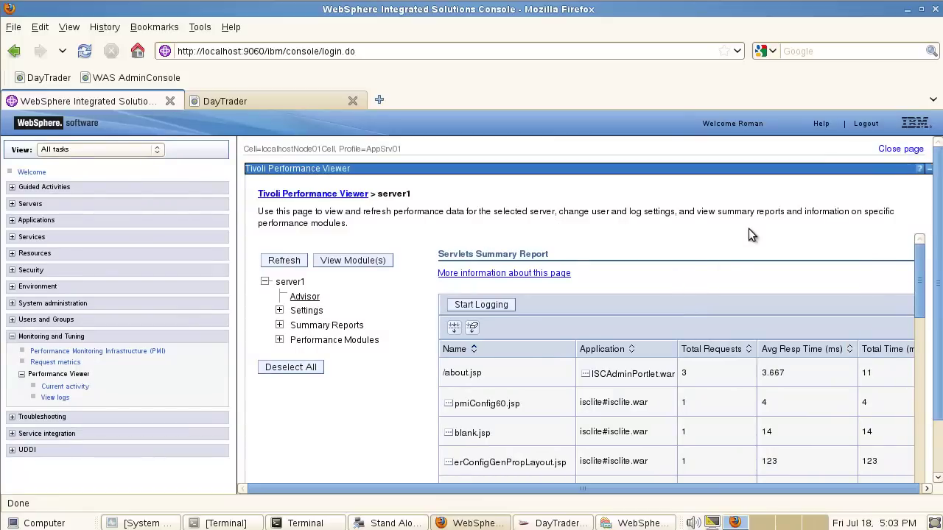
Select the JVM Runtime performance module and the DB2 provider's jdbc/TradeDataSource connection pool for server1
{"action": "left_click", "coordinate": [279, 340]}
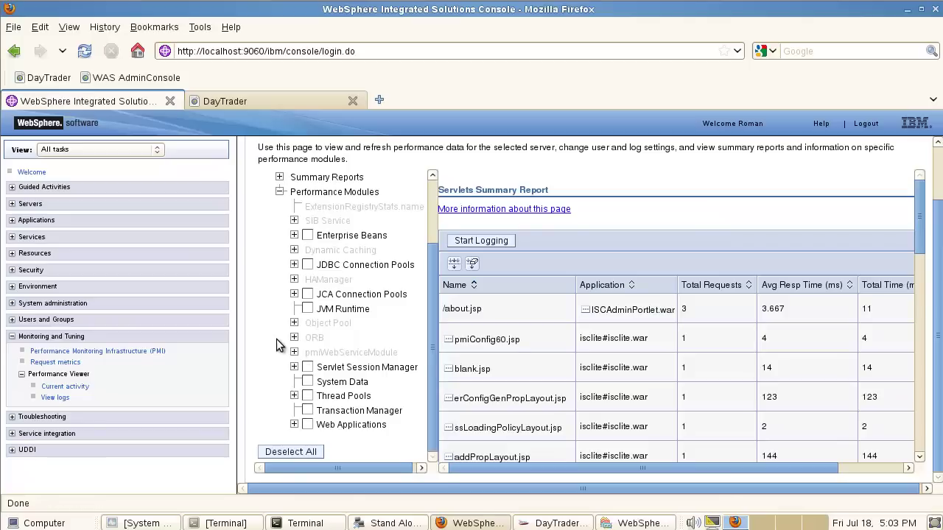
{"action": "left_click", "coordinate": [307, 310]}
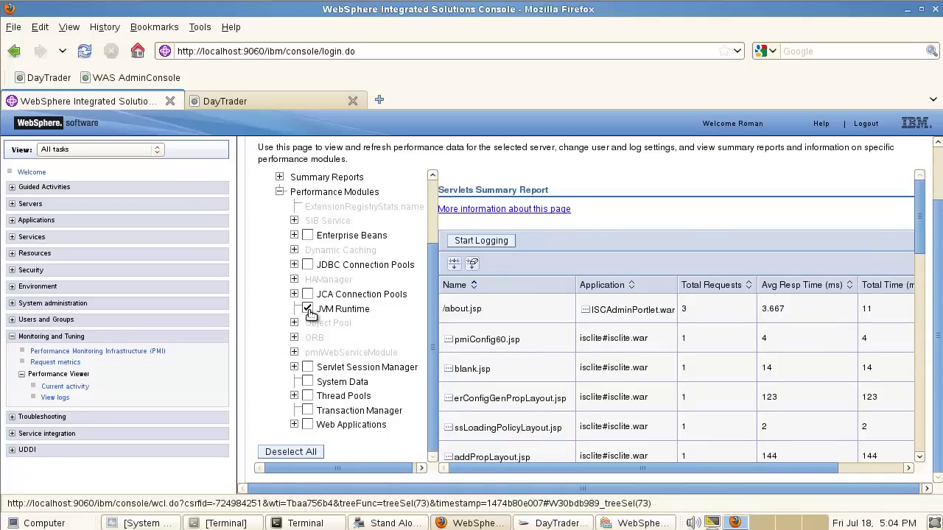
{"action": "left_click", "coordinate": [293, 265]}
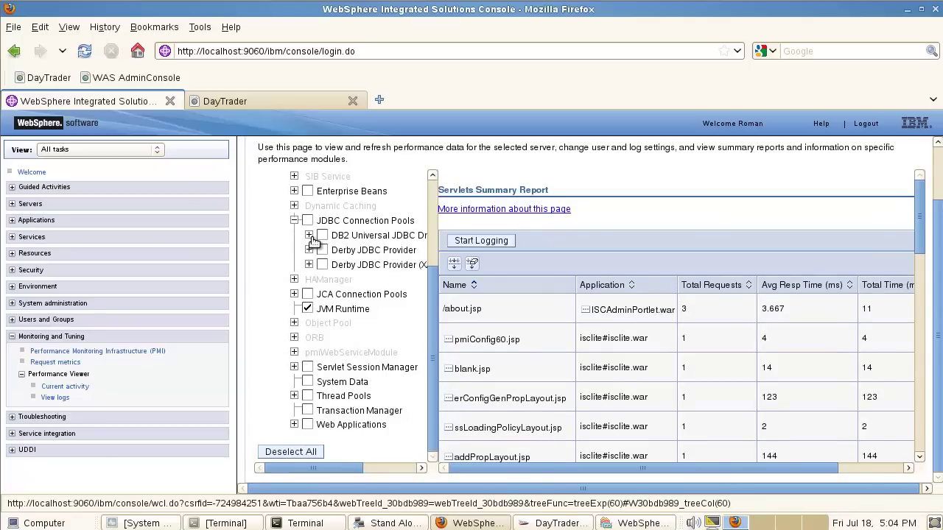
{"action": "left_click", "coordinate": [310, 236]}
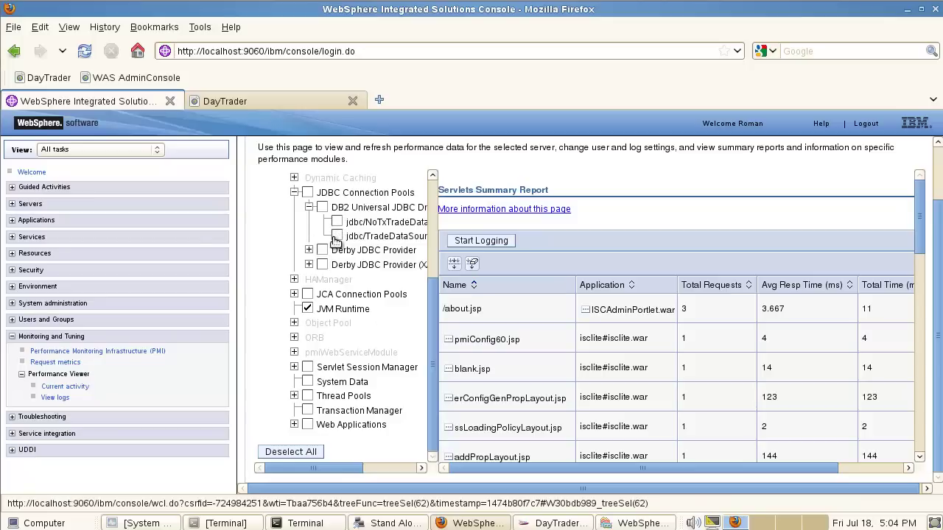
{"action": "left_click", "coordinate": [337, 236]}
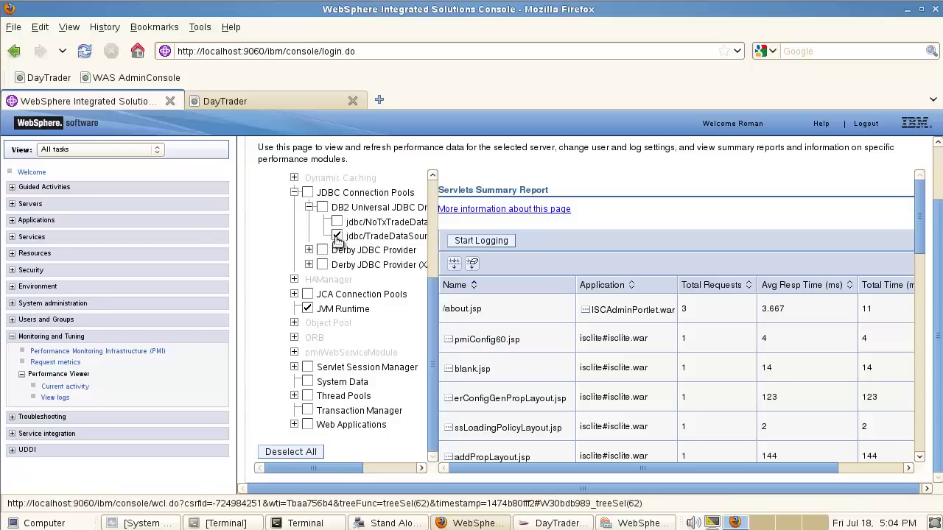
Select the Servlets module of DayTrader 2.0#web.war under Web Applications and display the chart for all selected modules
{"action": "left_click", "coordinate": [295, 424]}
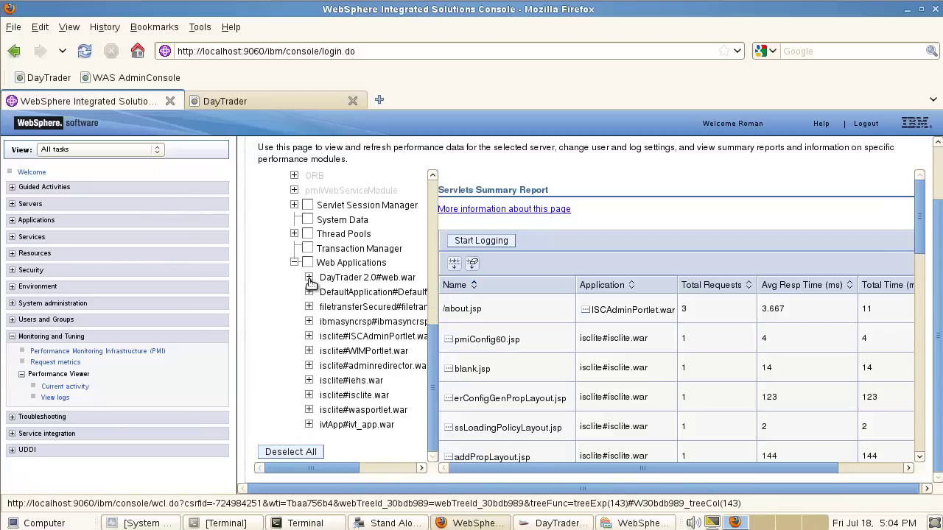
{"action": "left_click", "coordinate": [310, 278]}
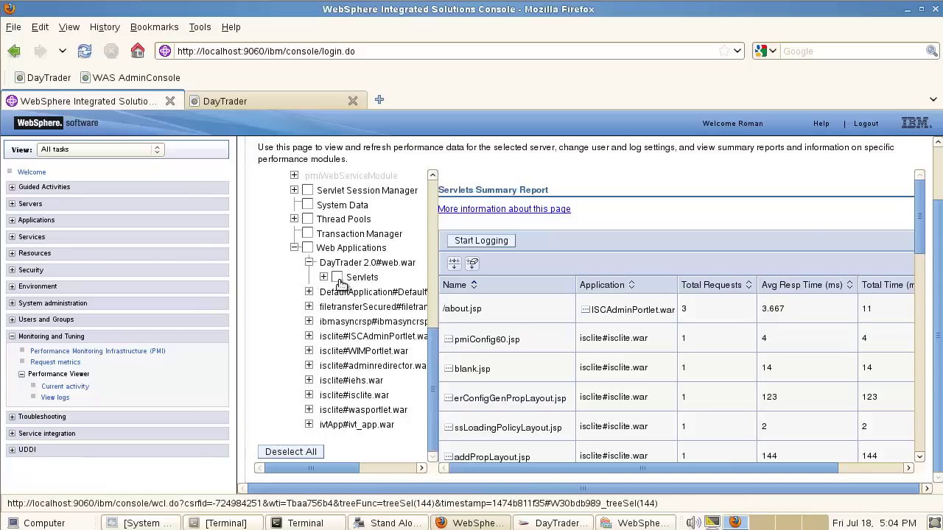
{"action": "left_click", "coordinate": [337, 278]}
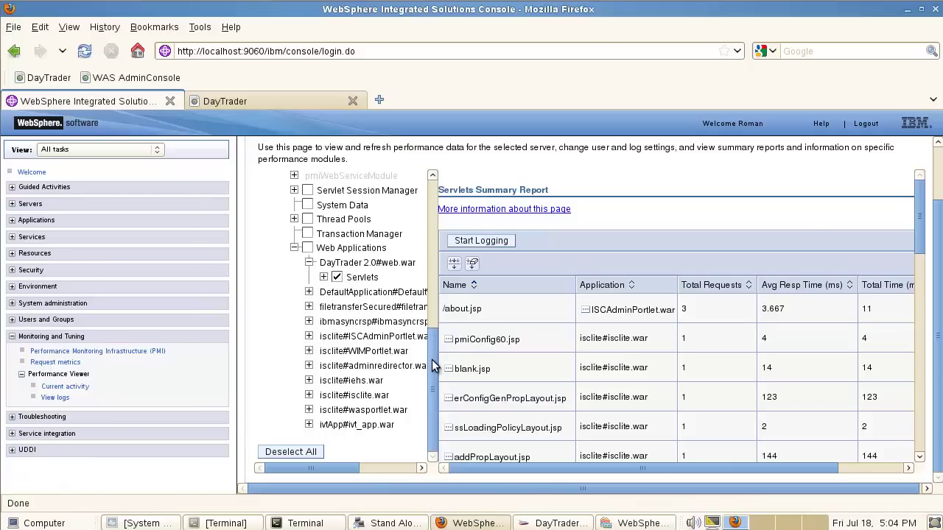
{"action": "left_click_drag", "start_coordinate": [433, 366], "coordinate": [396, 196]}
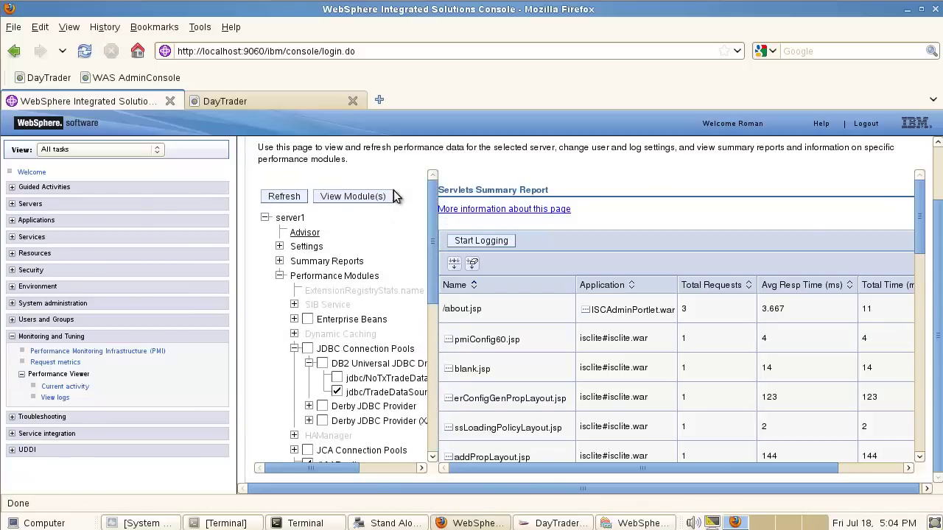
{"action": "left_click", "coordinate": [378, 198]}
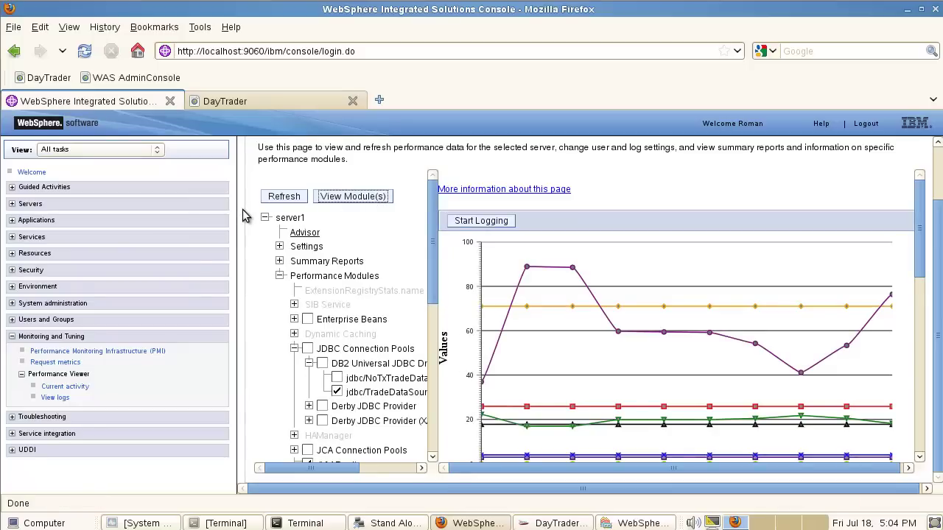
Narrow the navigation frame, then remove UsedMemory from the JVM Runtime chart and plot ProcessCpuUsage
{"action": "left_click_drag", "start_coordinate": [240, 210], "coordinate": [130, 211]}
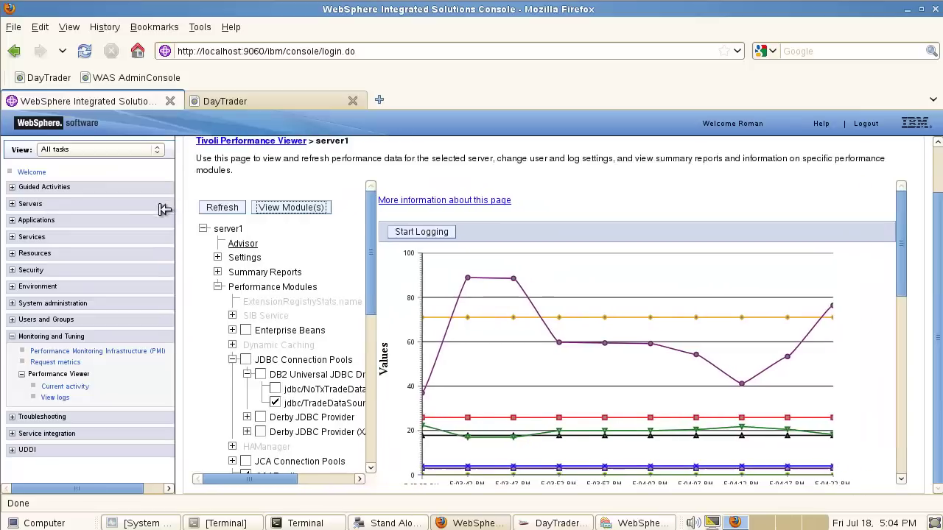
{"action": "scroll", "coordinate": [918, 228], "scroll_direction": "down", "scroll_amount": 1}
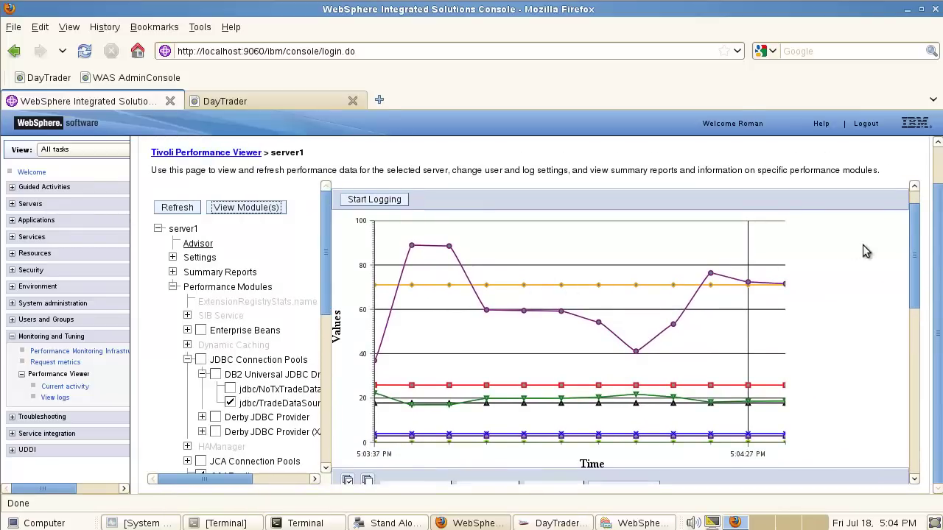
{"action": "left_click_drag", "start_coordinate": [915, 261], "coordinate": [914, 345]}
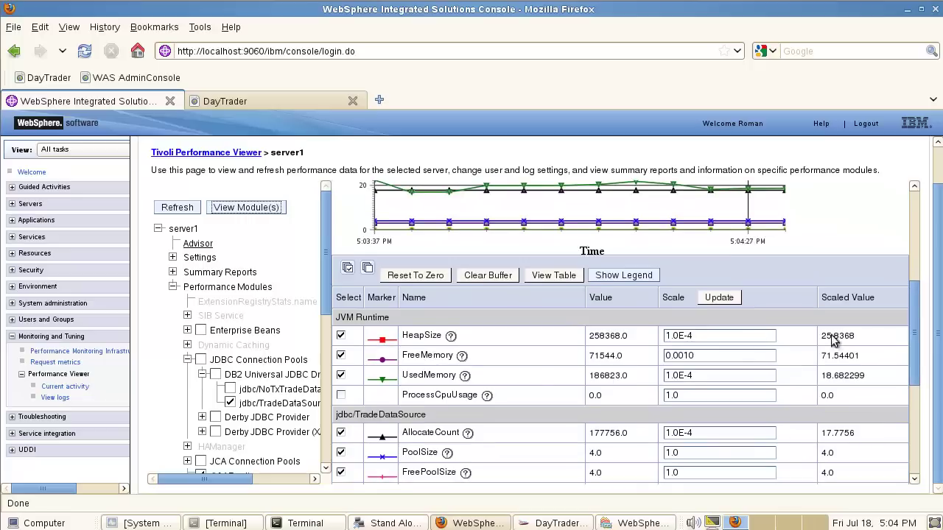
{"action": "left_click", "coordinate": [341, 377]}
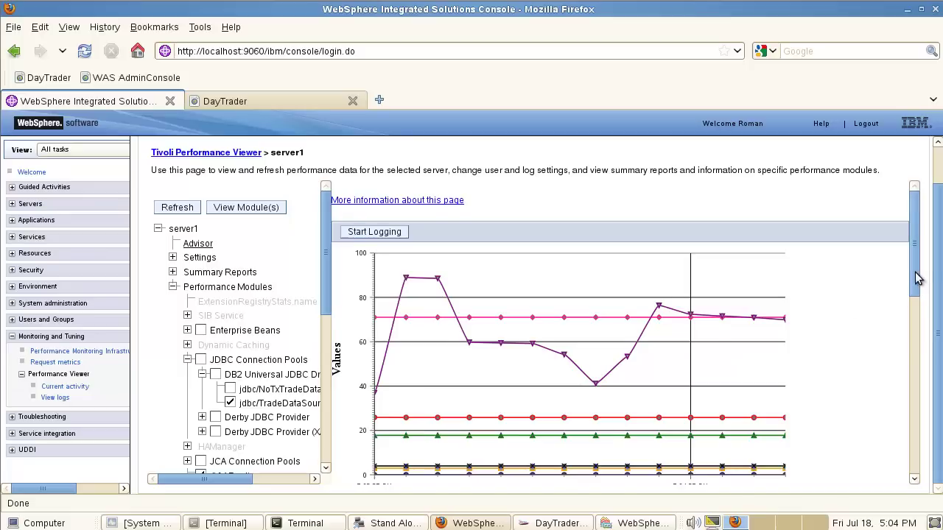
{"action": "left_click_drag", "start_coordinate": [913, 276], "coordinate": [913, 346]}
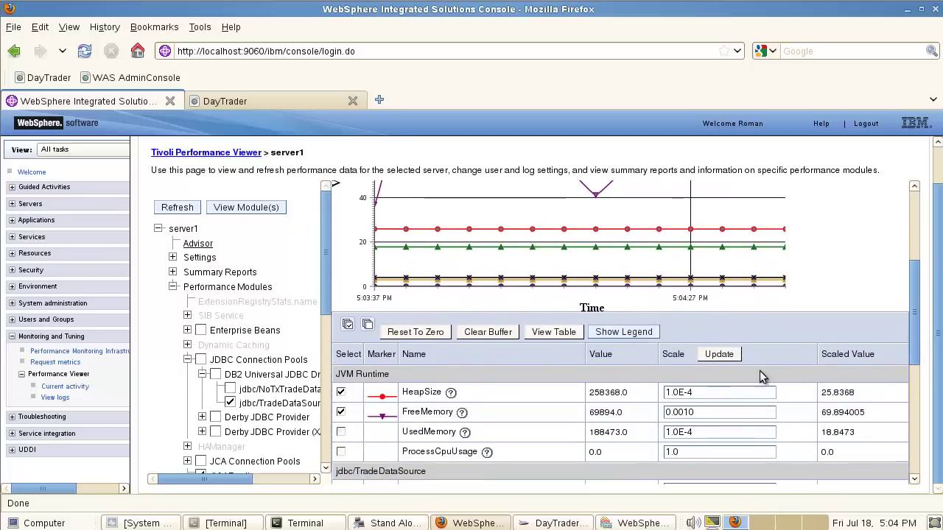
{"action": "left_click", "coordinate": [341, 451]}
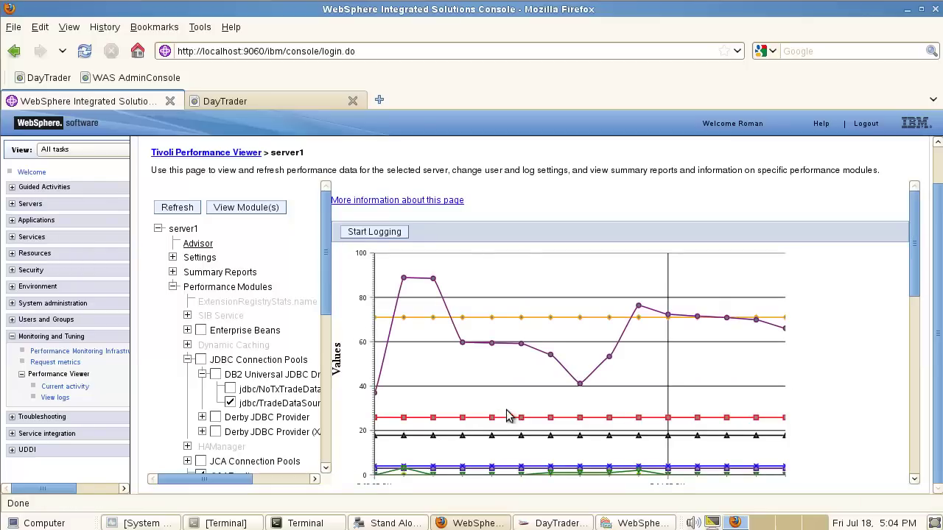
{"action": "left_click_drag", "start_coordinate": [913, 262], "coordinate": [916, 327]}
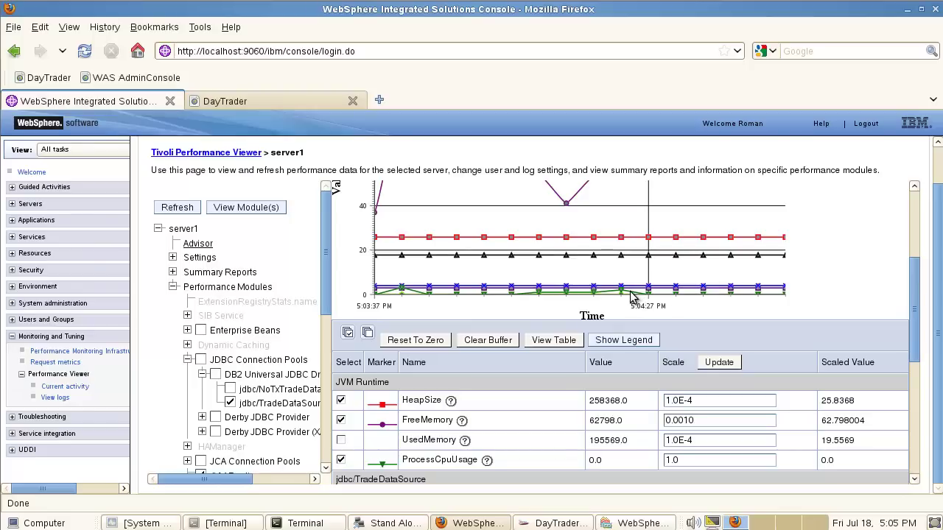
Switch to JMeter, start the DayTrader load test with 3 threads, and display its Summary Report
{"action": "left_click", "coordinate": [564, 524]}
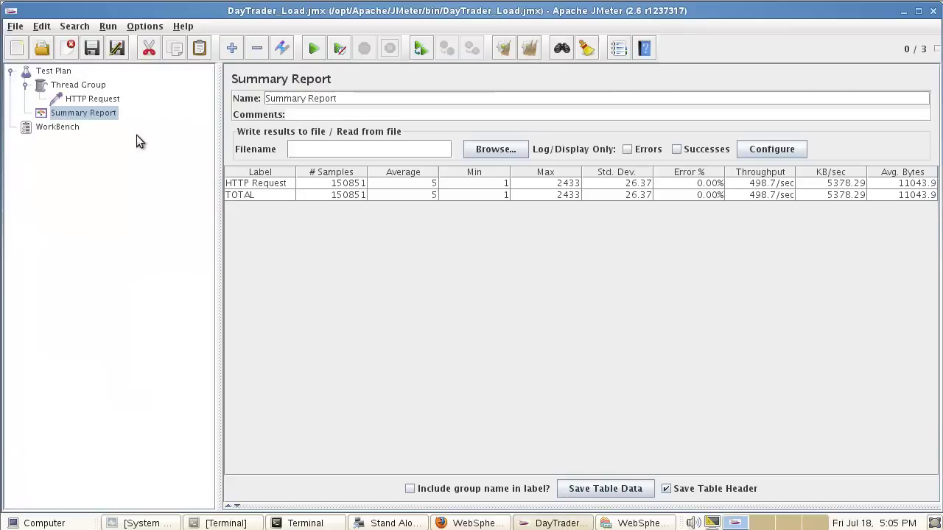
{"action": "left_click", "coordinate": [73, 85]}
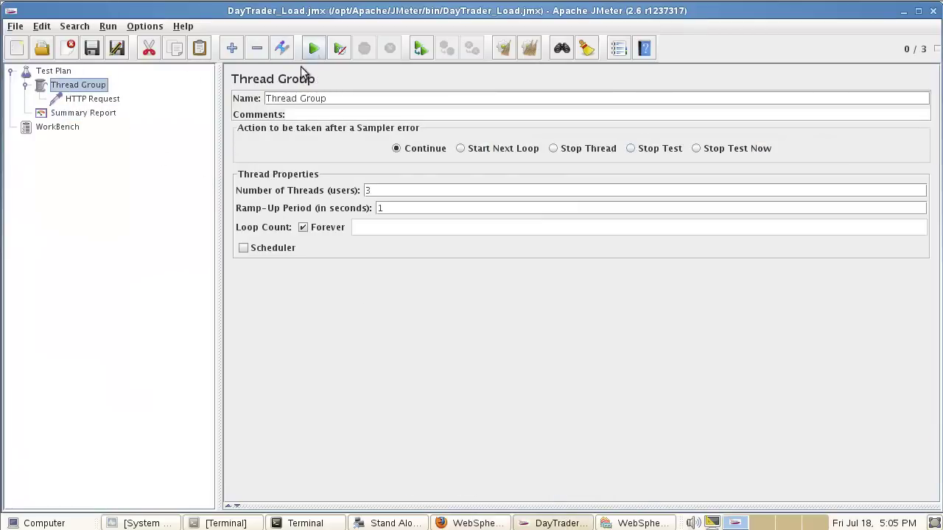
{"action": "double_click", "coordinate": [368, 191]}
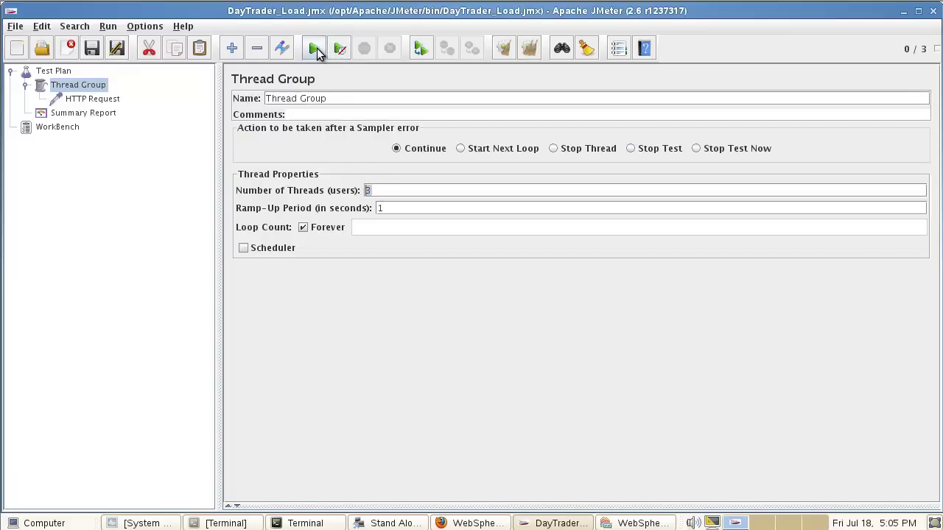
{"action": "left_click", "coordinate": [315, 48]}
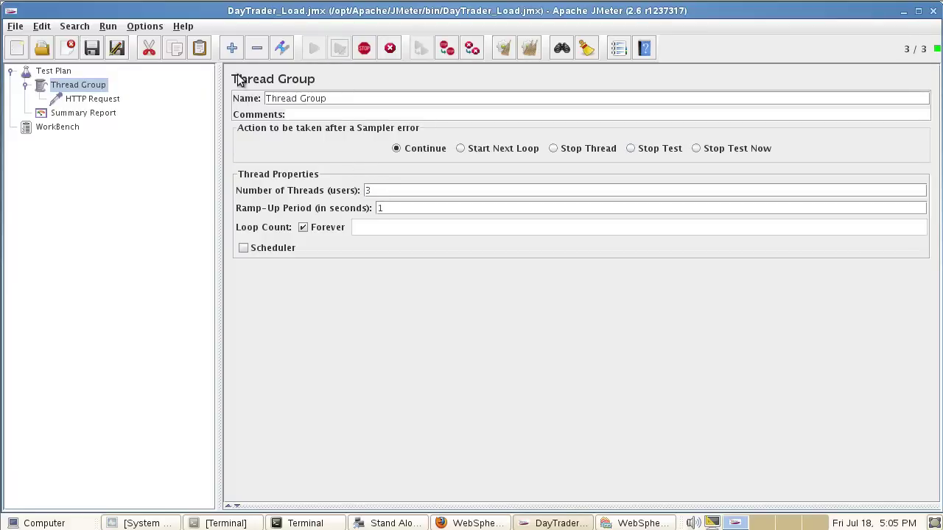
{"action": "left_click", "coordinate": [98, 115]}
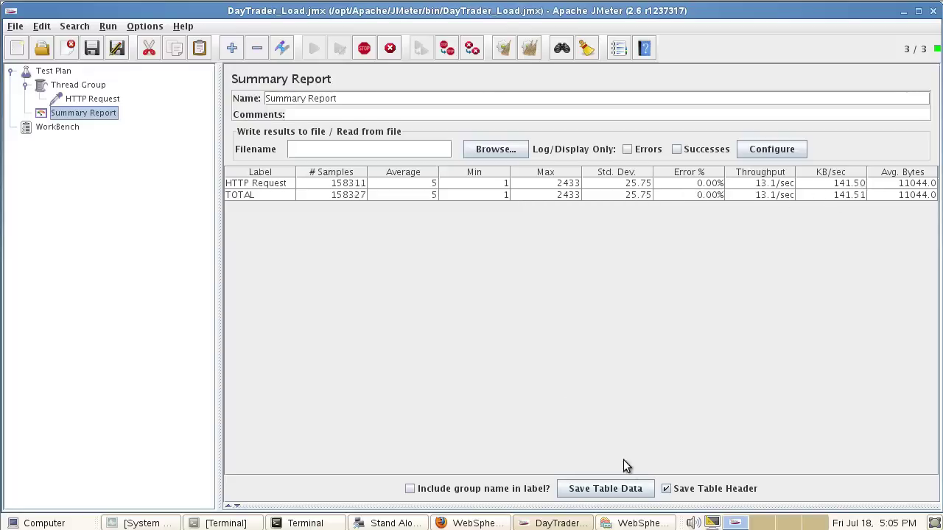
Return to the Tivoli Performance Viewer in Firefox, review the live chart and counters, and remove jdbc/TradeDataSource's AllocateCount from the chart
{"action": "left_click", "coordinate": [484, 523]}
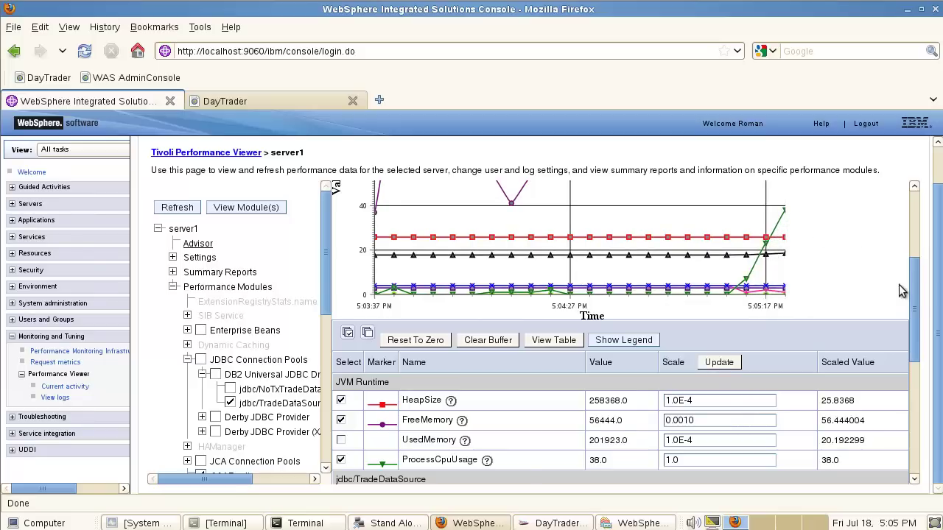
{"action": "left_click_drag", "start_coordinate": [918, 303], "coordinate": [914, 263]}
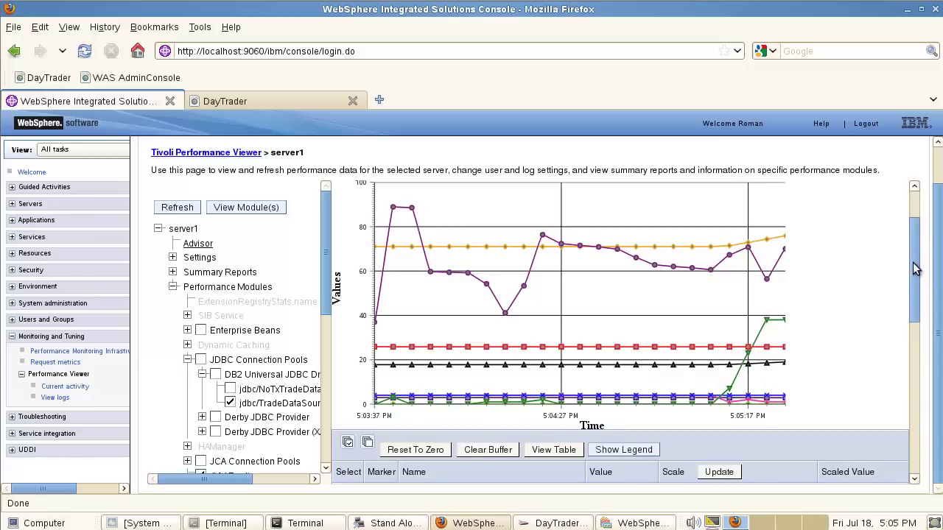
{"action": "scroll", "coordinate": [920, 343], "scroll_direction": "down", "scroll_amount": 5}
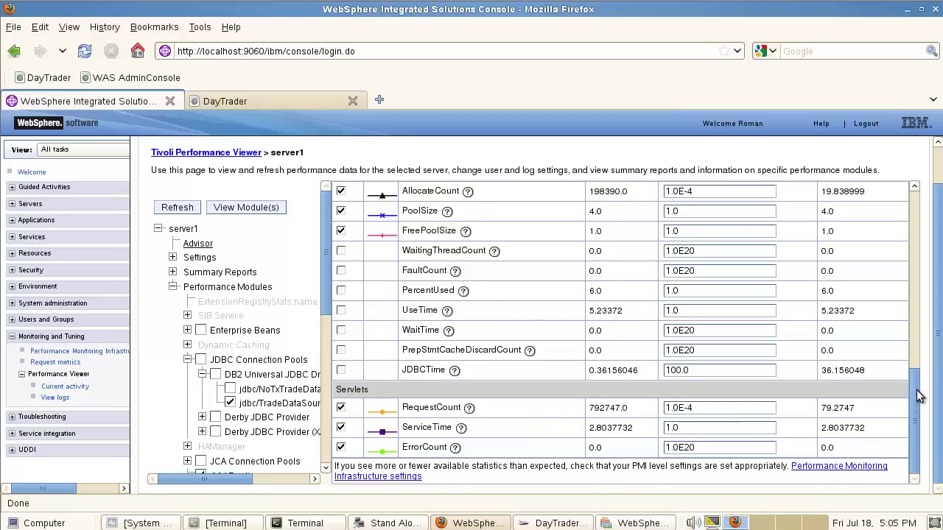
{"action": "scroll", "coordinate": [917, 388], "scroll_direction": "up", "scroll_amount": 2}
{"action": "scroll", "coordinate": [917, 388], "scroll_direction": "up", "scroll_amount": 2}
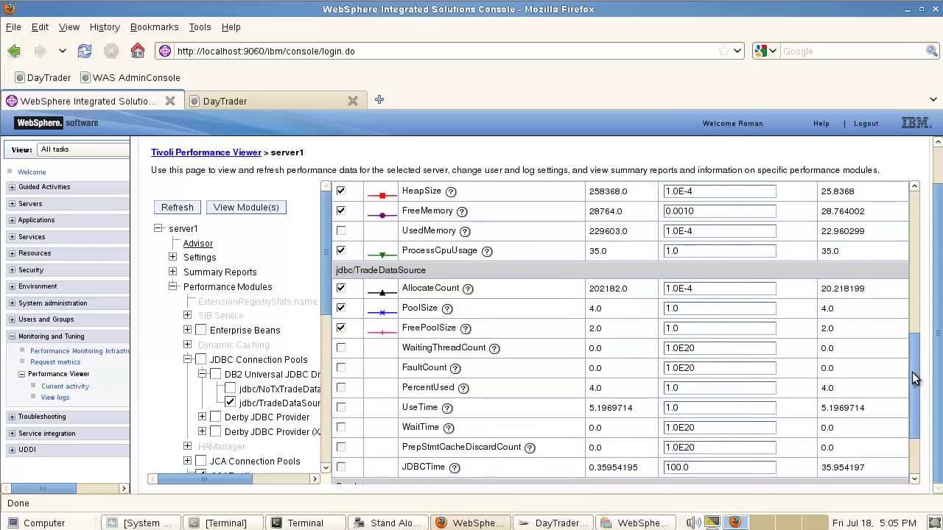
{"action": "left_click_drag", "start_coordinate": [912, 388], "coordinate": [912, 389]}
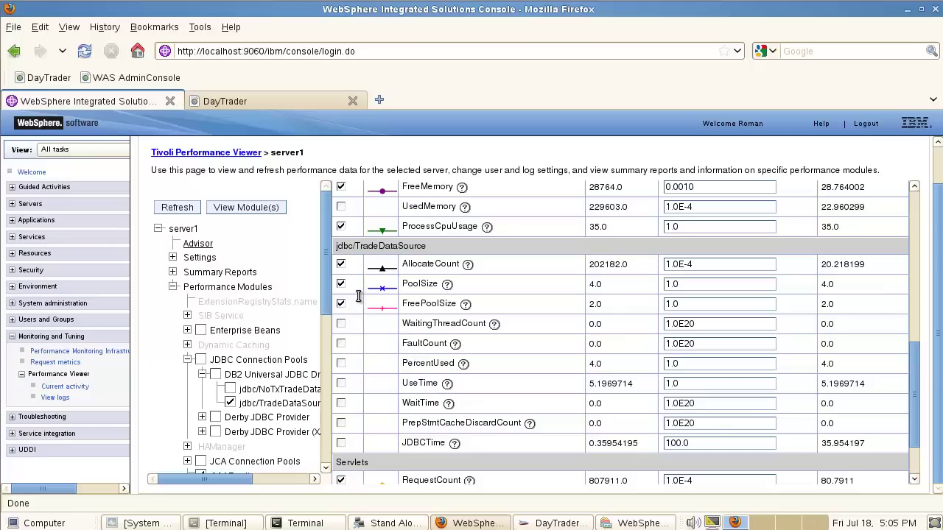
{"action": "left_click", "coordinate": [341, 264]}
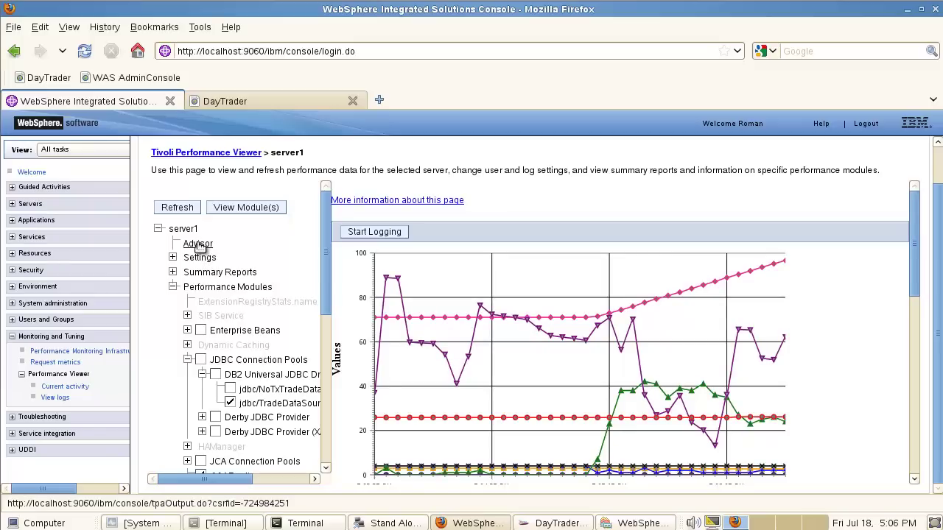
Open the Advisor for server1 and examine its resource pool usage table and tuning advice list
{"action": "left_click", "coordinate": [197, 245]}
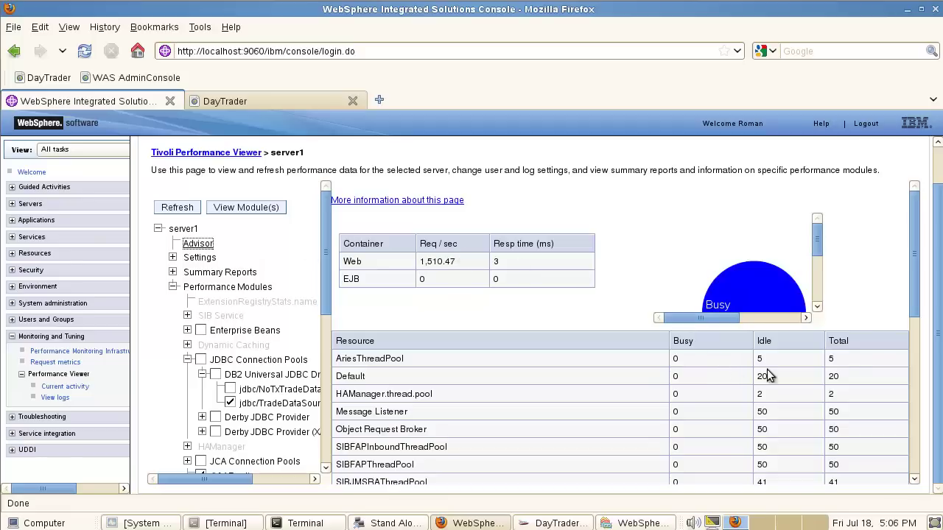
{"action": "left_click_drag", "start_coordinate": [914, 281], "coordinate": [911, 406]}
{"action": "left_click", "coordinate": [199, 244]}
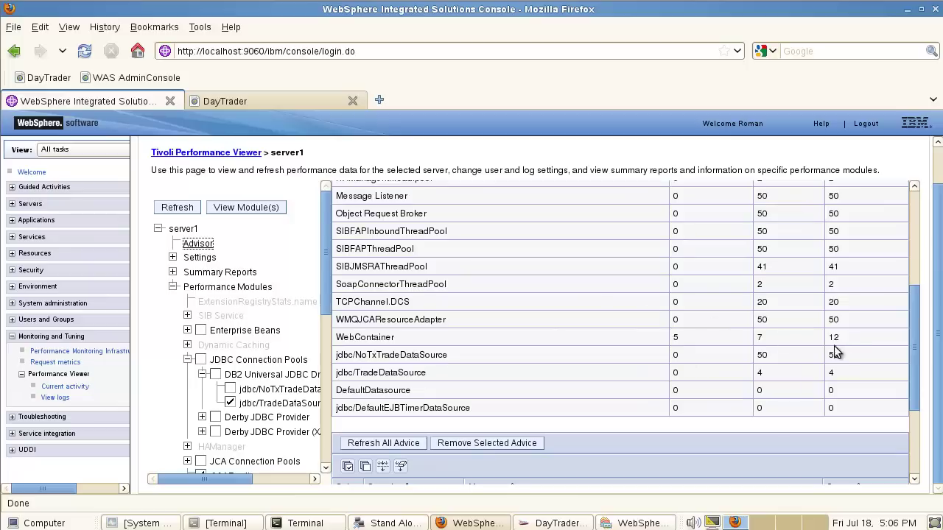
{"action": "left_click_drag", "start_coordinate": [916, 381], "coordinate": [910, 451]}
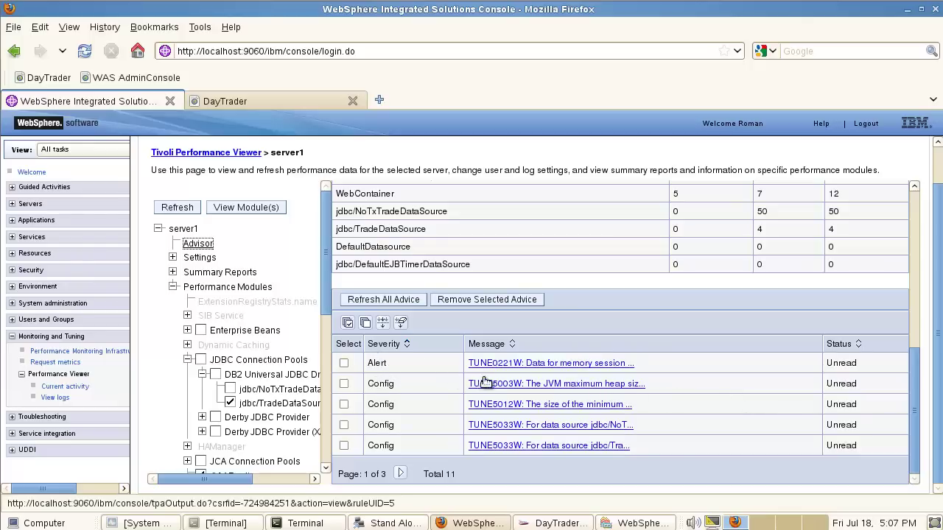
Read the TUNE5003W advice on JVM maximum heap size, highlighting the configuration path in its user action, and return to the Advisor
{"action": "left_click", "coordinate": [505, 386]}
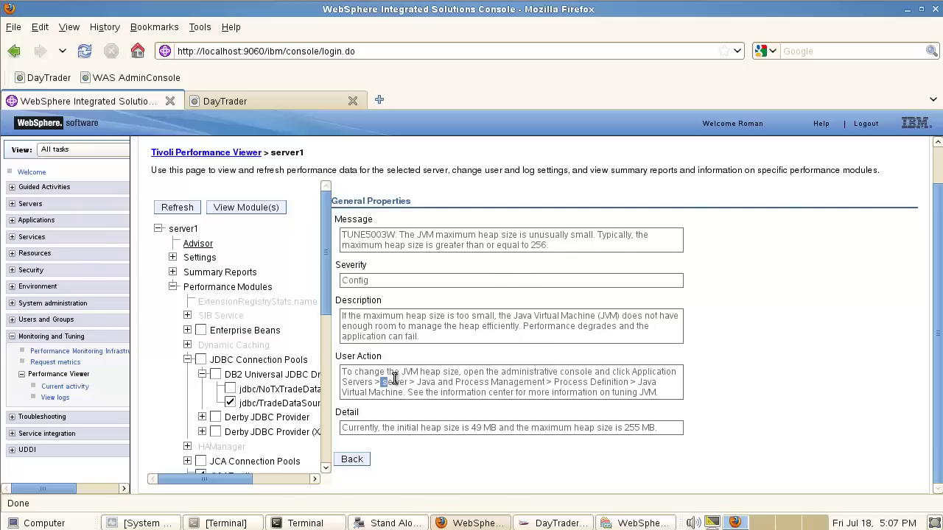
{"action": "left_click_drag", "start_coordinate": [382, 381], "coordinate": [638, 381]}
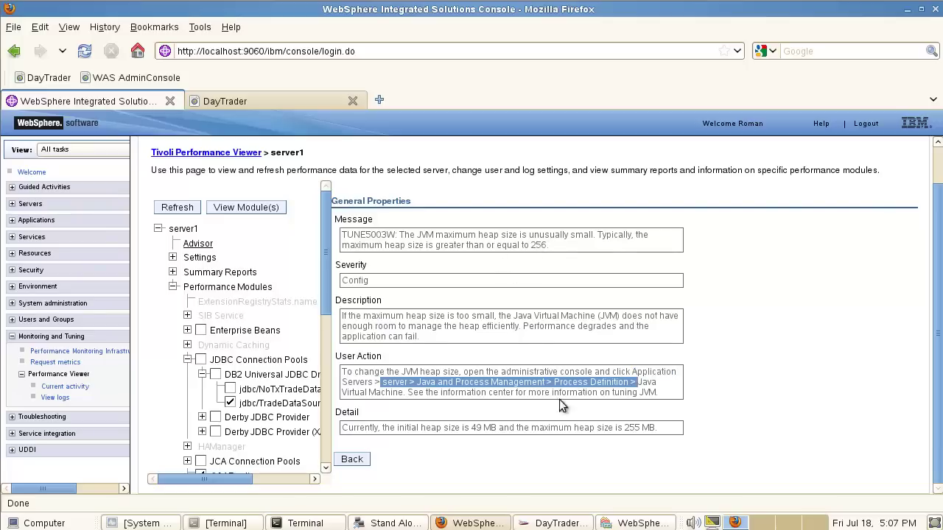
{"action": "left_click", "coordinate": [360, 459]}
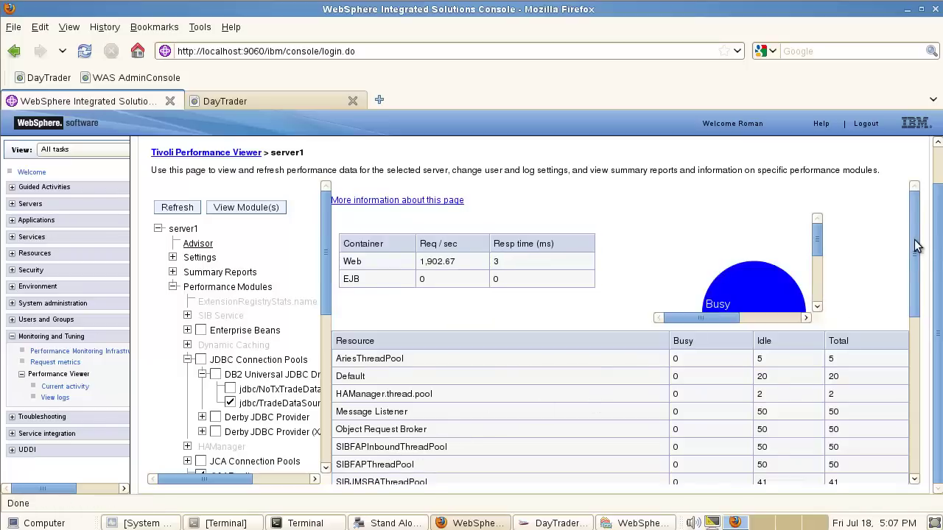
Read the TUNE5033W advice for jdbc/NoTxTradeDataSource, highlighting its user action and the minimum and maximum pool sizes, and return to the Advisor
{"action": "left_click_drag", "start_coordinate": [914, 251], "coordinate": [913, 425]}
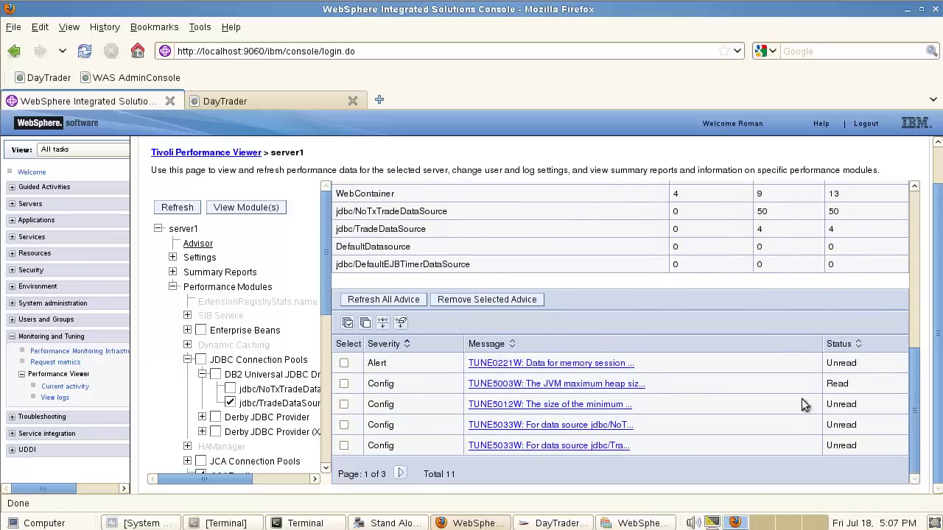
{"action": "left_click", "coordinate": [581, 428]}
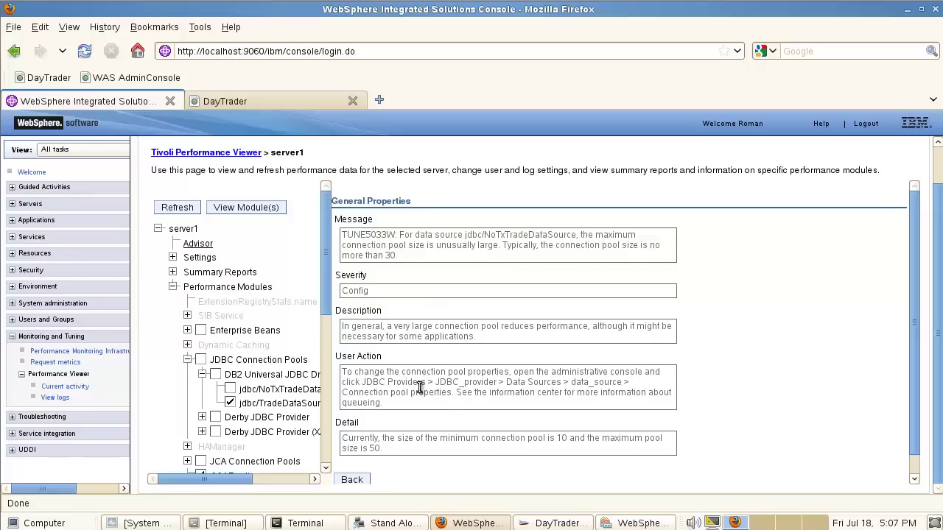
{"action": "left_click_drag", "start_coordinate": [418, 383], "coordinate": [452, 412]}
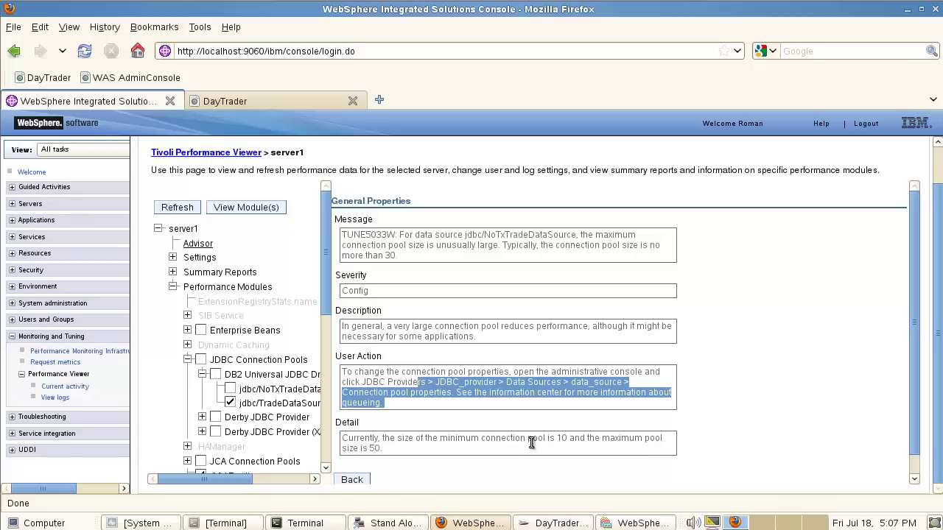
{"action": "left_click_drag", "start_coordinate": [555, 439], "coordinate": [580, 440]}
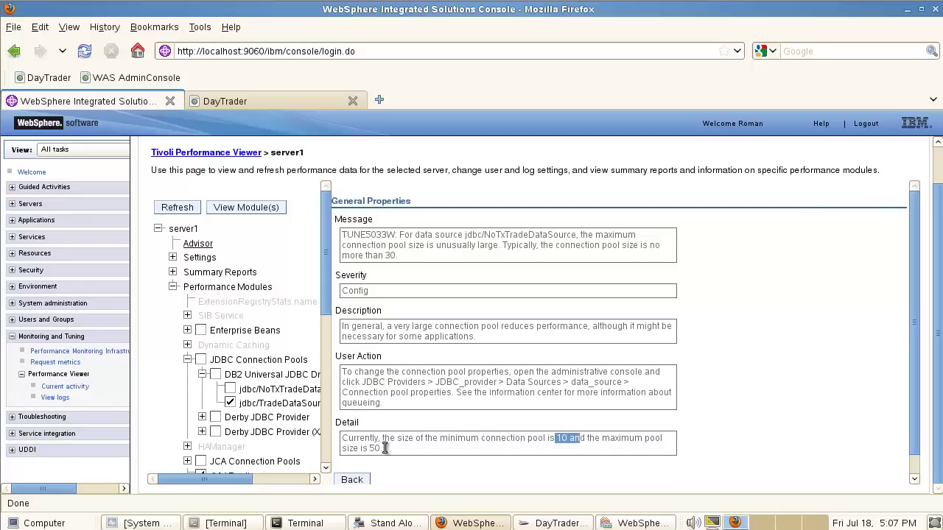
{"action": "left_click_drag", "start_coordinate": [383, 449], "coordinate": [362, 449]}
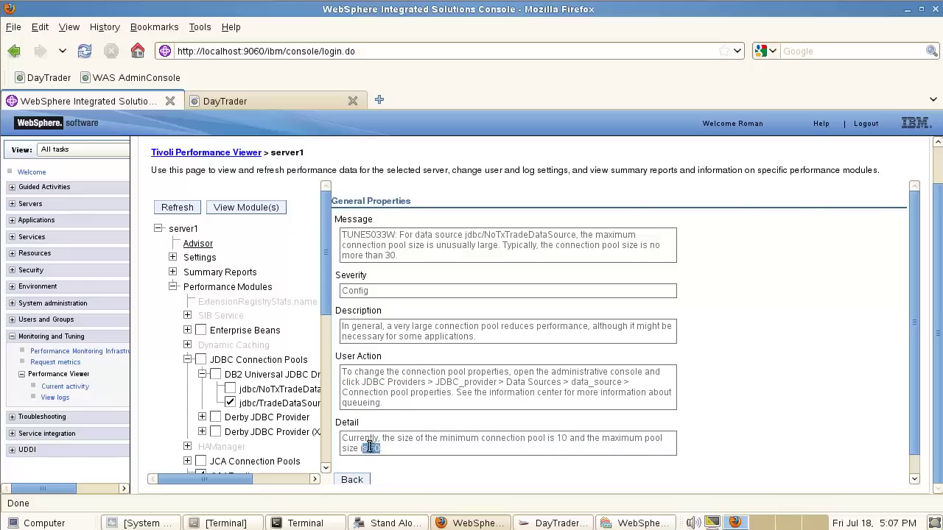
{"action": "left_click", "coordinate": [357, 479]}
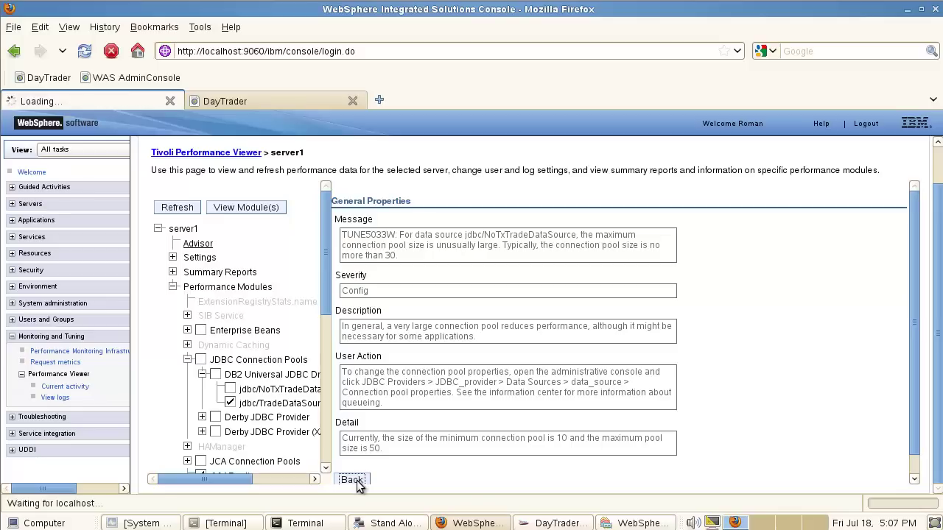
Read the TUNE0221W alert on memory session size, highlighting the affected web application, and return to the advice list
{"action": "left_click_drag", "start_coordinate": [917, 257], "coordinate": [912, 421]}
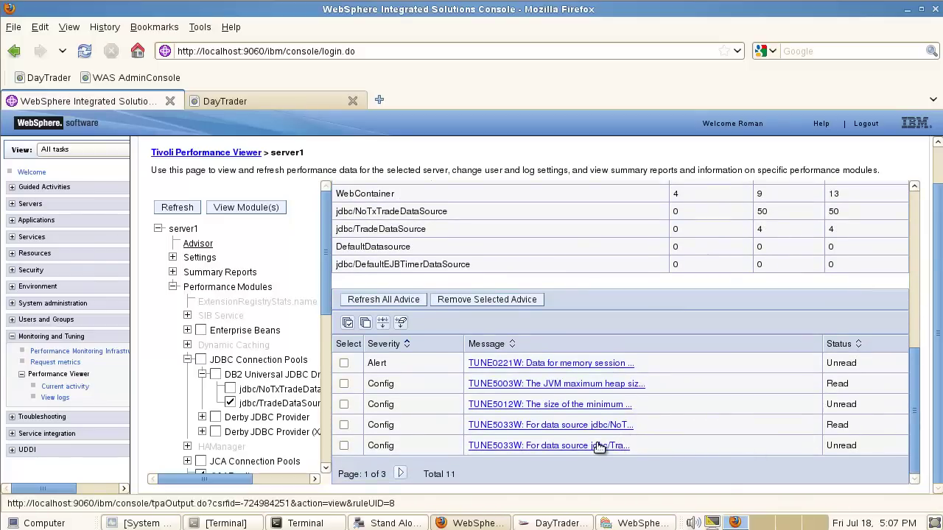
{"action": "left_click", "coordinate": [575, 365]}
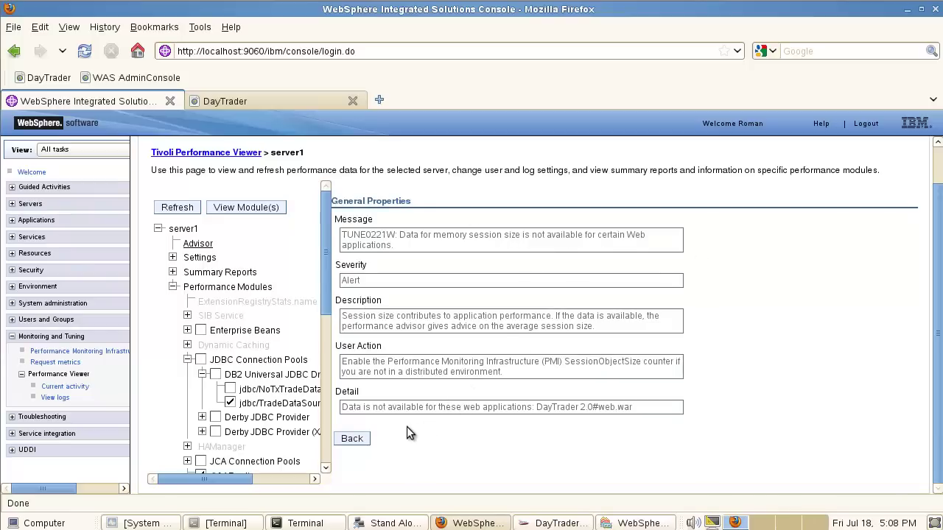
{"action": "left_click_drag", "start_coordinate": [559, 406], "coordinate": [610, 407]}
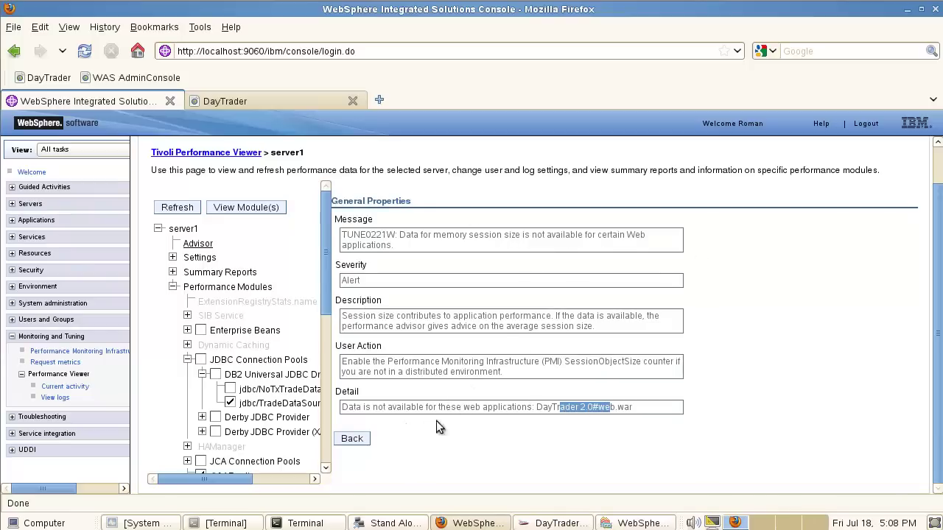
{"action": "left_click", "coordinate": [355, 439]}
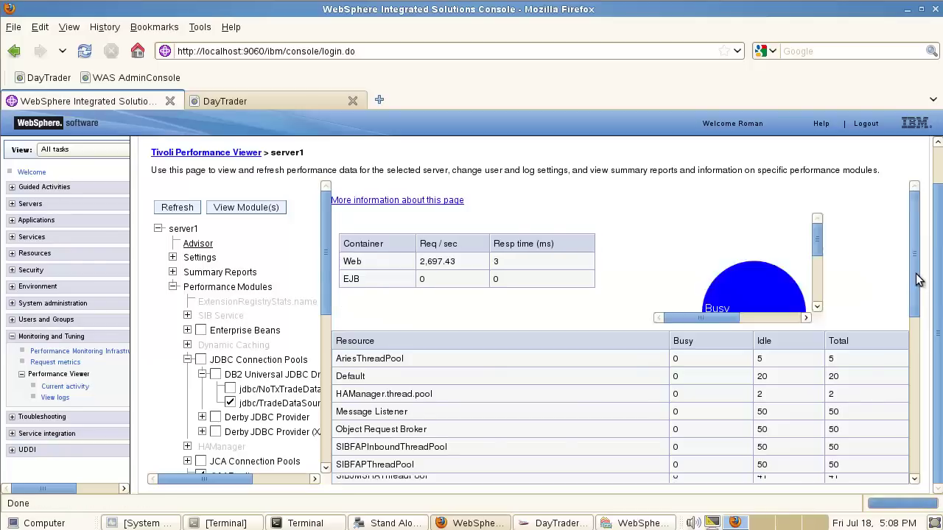
{"action": "scroll", "coordinate": [887, 424], "scroll_direction": "down", "scroll_amount": 10}
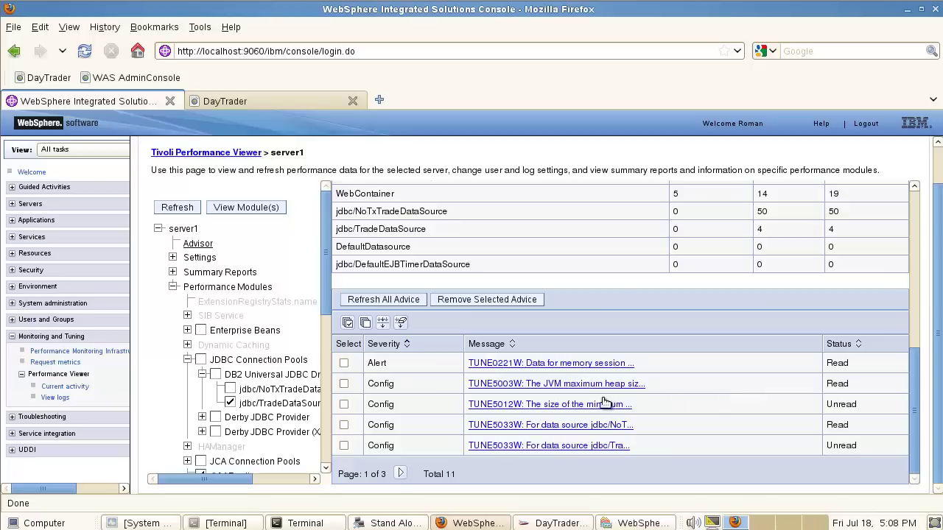
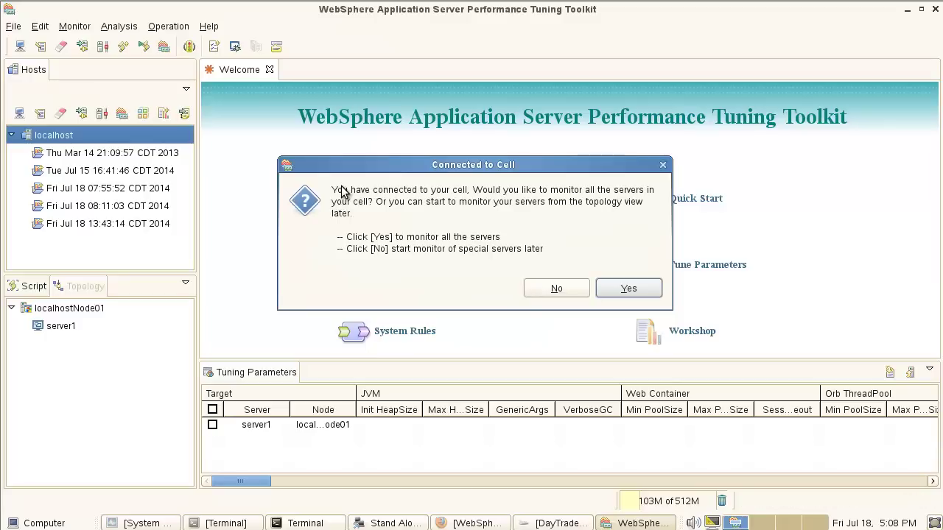
In the Performance Tuning Toolkit, agree to monitor all servers in the cell, select server1 in the topology, and enlarge the Overview area
{"action": "left_click", "coordinate": [642, 289]}
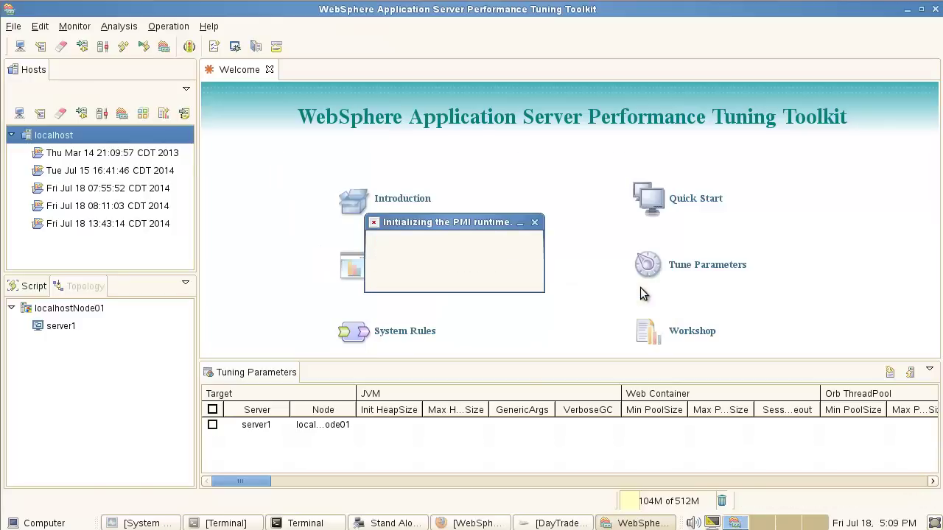
{"action": "left_click", "coordinate": [66, 326]}
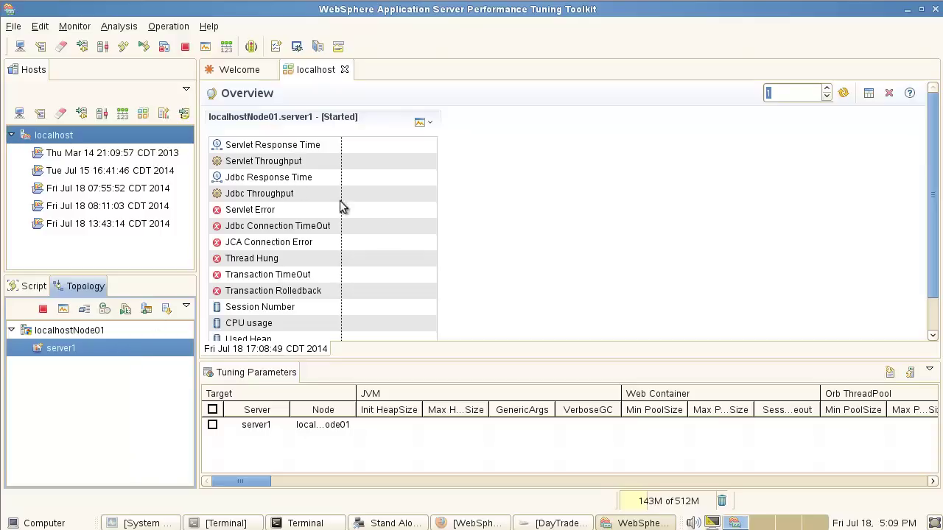
{"action": "left_click_drag", "start_coordinate": [612, 359], "coordinate": [613, 385]}
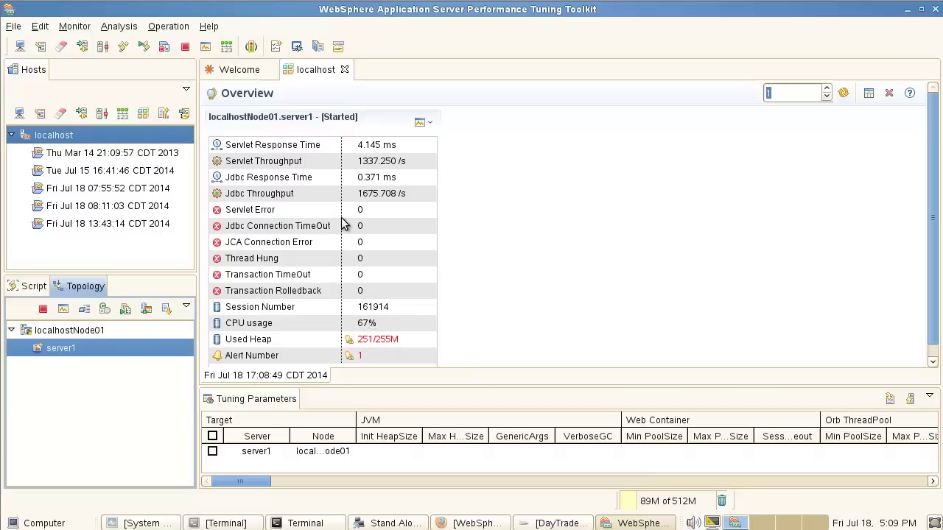
Open server1's monitoring charts from its alert number, inspect the runtime alarm details, and return to the Monitor charts
{"action": "left_click", "coordinate": [359, 358]}
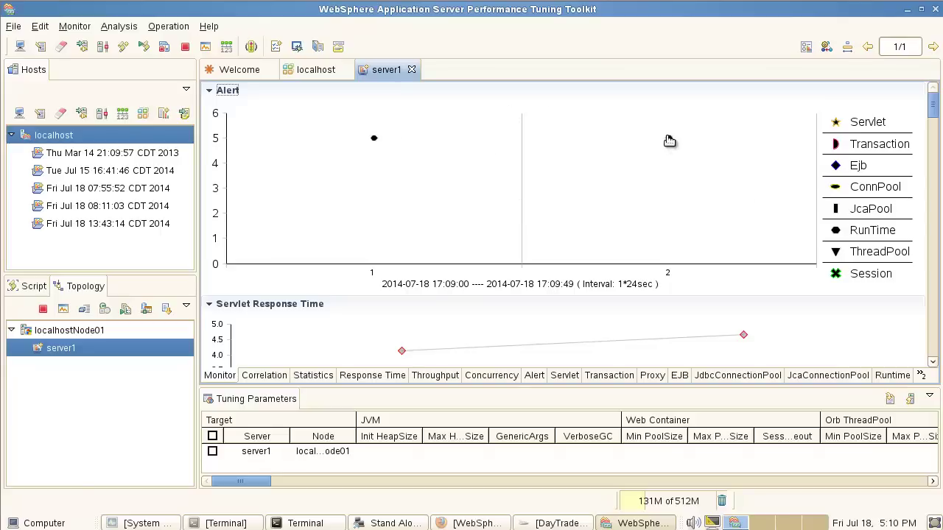
{"action": "left_click", "coordinate": [668, 140]}
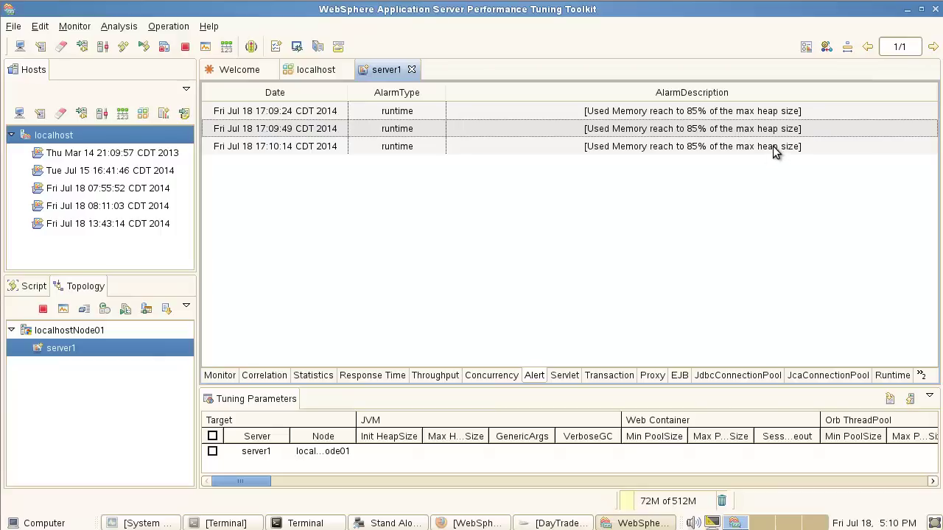
{"action": "left_click", "coordinate": [224, 376]}
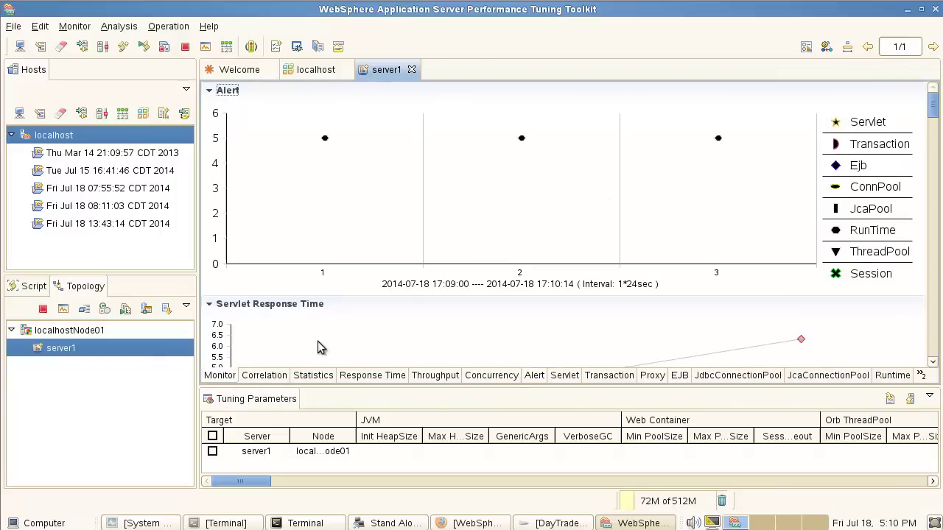
Check which viewers the monitor page can show, close that dialog, and review server1's charts through Java Heap
{"action": "mouse_move", "coordinate": [933, 110]}
{"action": "left_mouse_down"}
{"action": "mouse_move", "coordinate": [937, 351]}
{"action": "mouse_move", "coordinate": [933, 107]}
{"action": "left_mouse_up"}
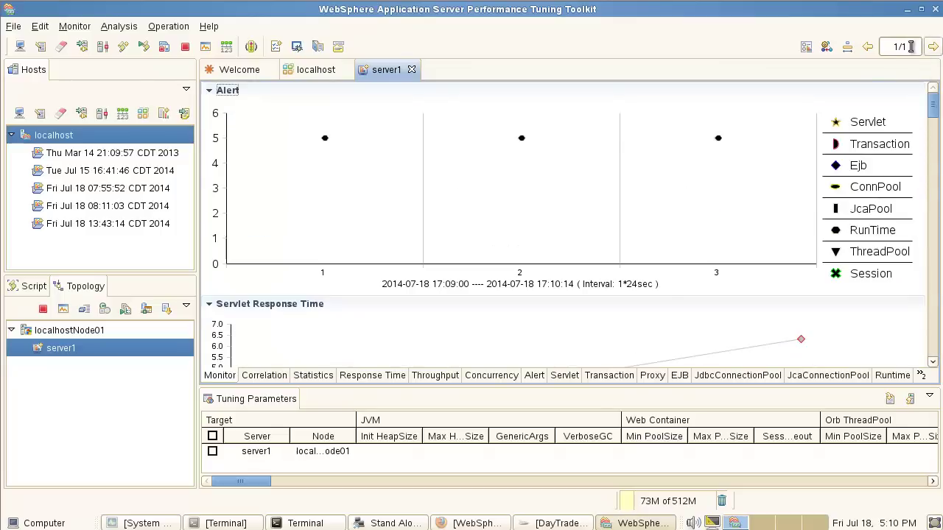
{"action": "left_click", "coordinate": [807, 47]}
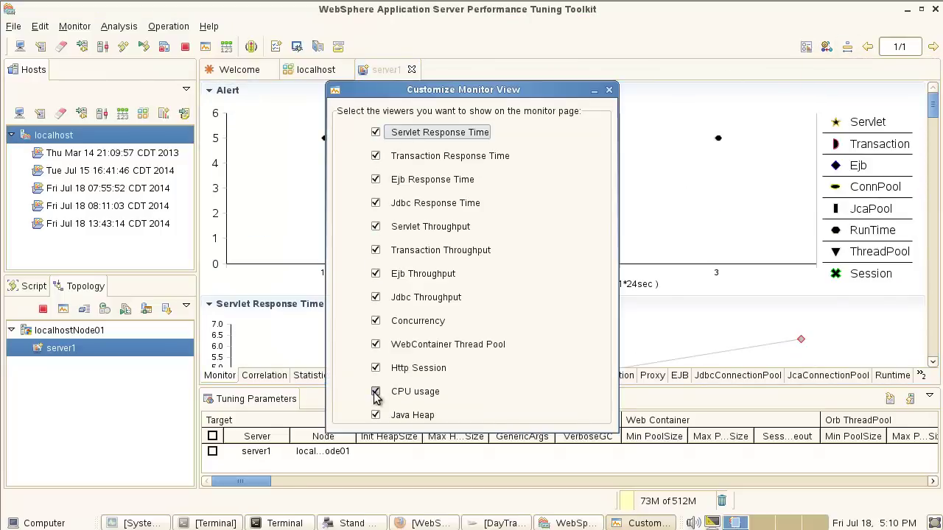
{"action": "left_click", "coordinate": [609, 90]}
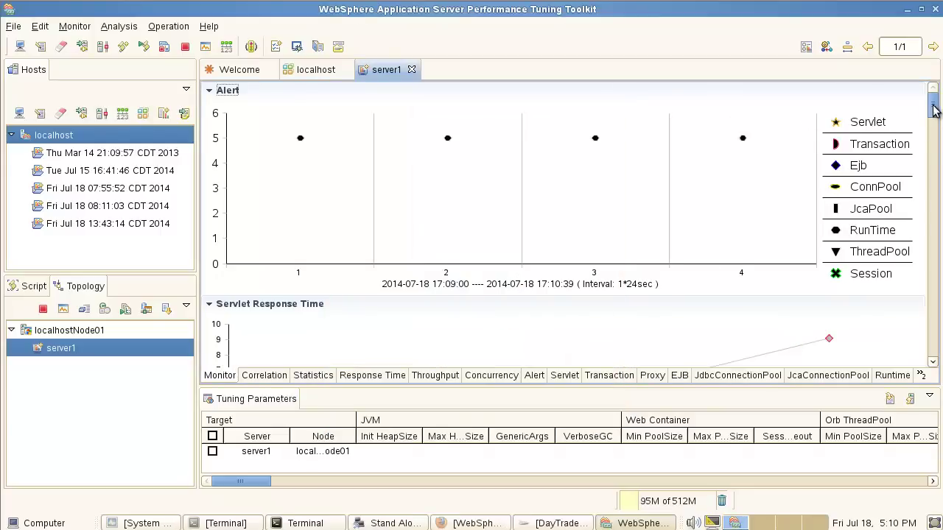
{"action": "left_click_drag", "start_coordinate": [934, 109], "coordinate": [915, 369]}
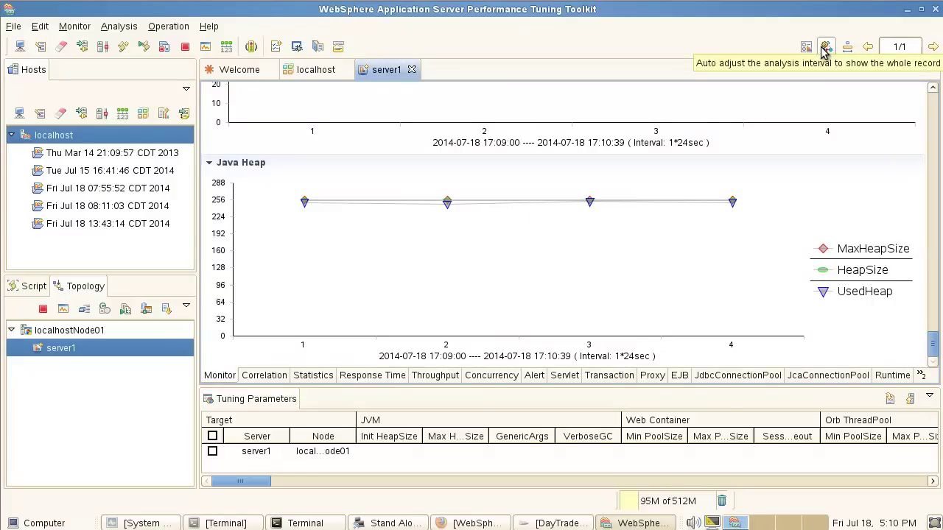
Examine server1's correlation tables for response time, throughput and concurrency, highlighting the Transaction row under ResponseTime
{"action": "left_click", "coordinate": [263, 376]}
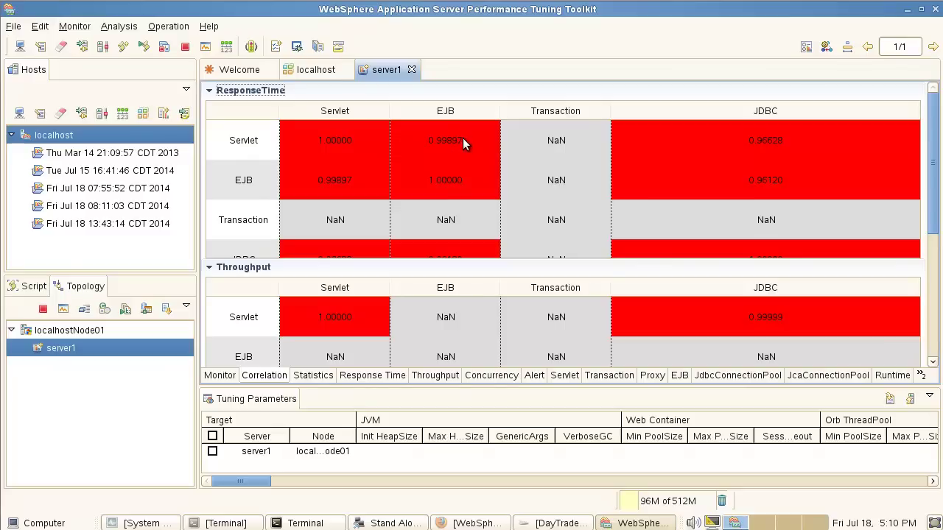
{"action": "left_click", "coordinate": [258, 225]}
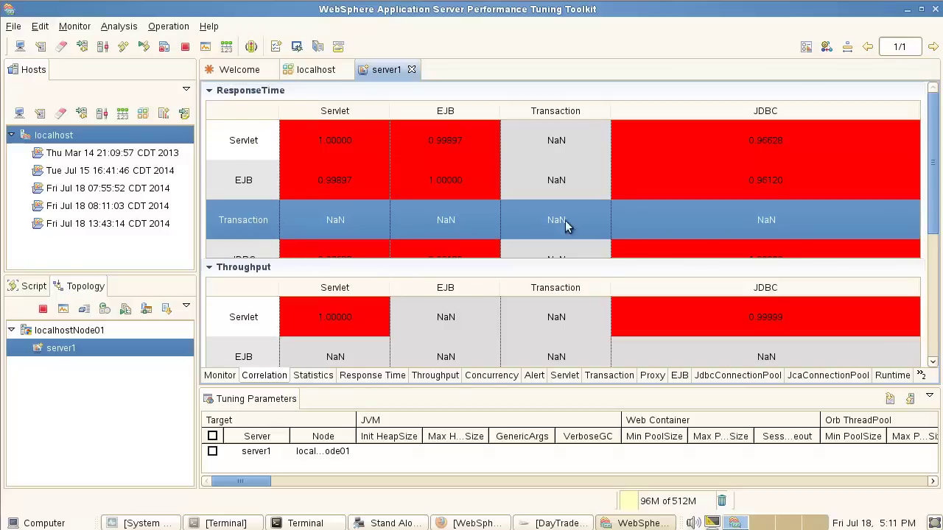
{"action": "scroll", "coordinate": [930, 186], "scroll_direction": "down", "scroll_amount": 1}
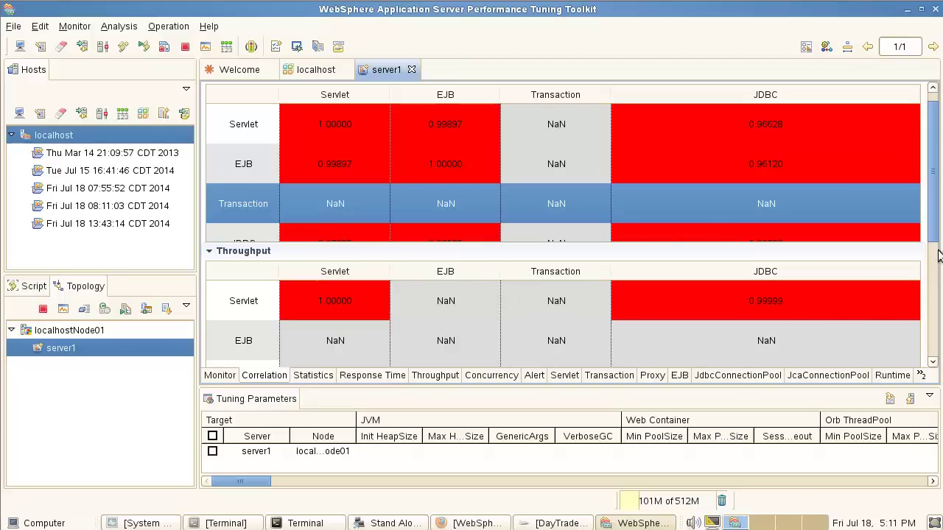
{"action": "left_click_drag", "start_coordinate": [933, 200], "coordinate": [930, 340]}
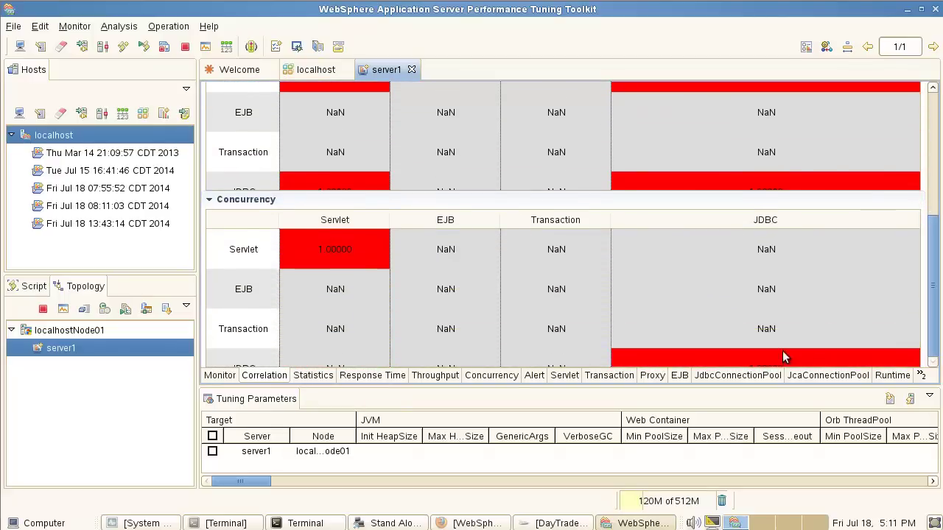
Review server1's Statistics, Response Time, Throughput, Concurrency and Alert data in turn
{"action": "left_click", "coordinate": [322, 379]}
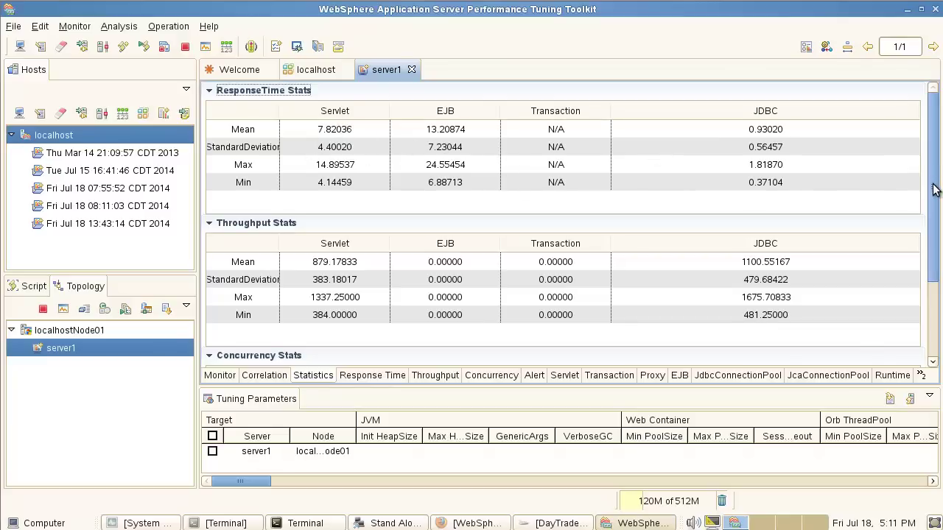
{"action": "left_click_drag", "start_coordinate": [933, 189], "coordinate": [934, 302]}
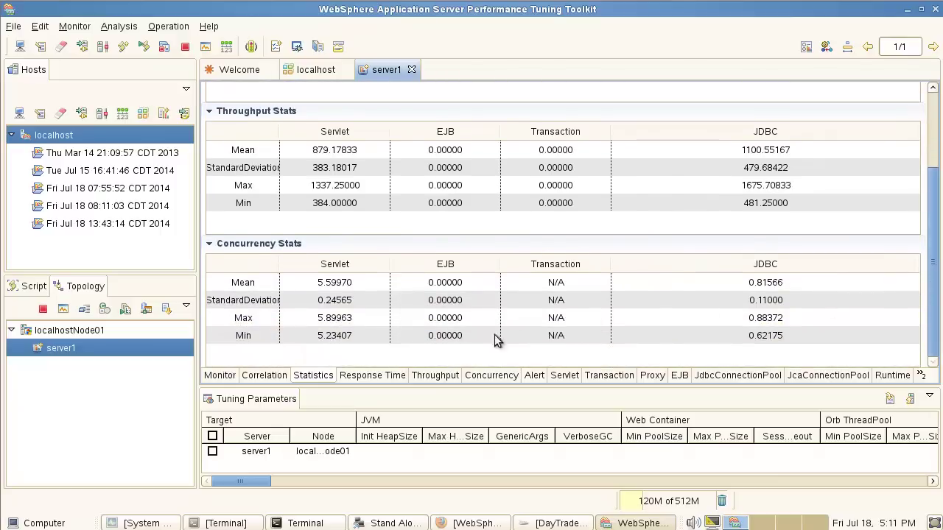
{"action": "left_click", "coordinate": [381, 376]}
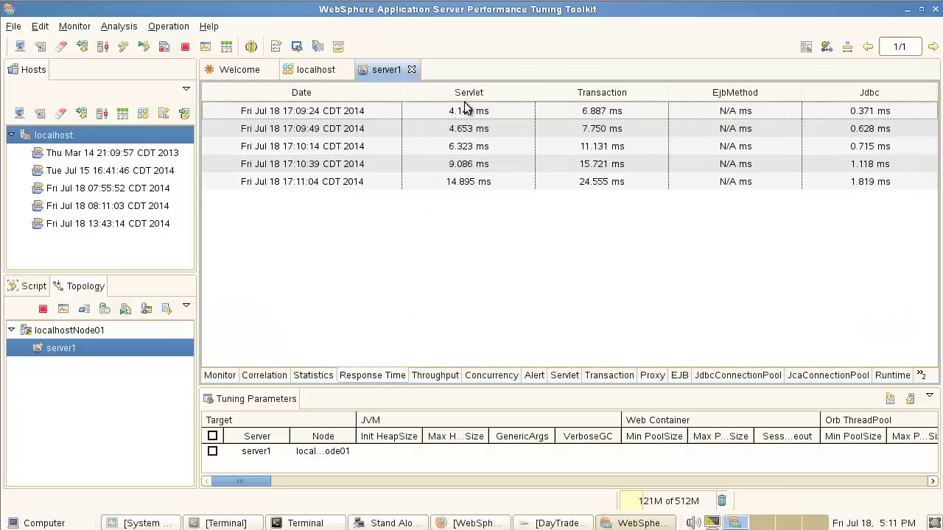
{"action": "left_click", "coordinate": [436, 376]}
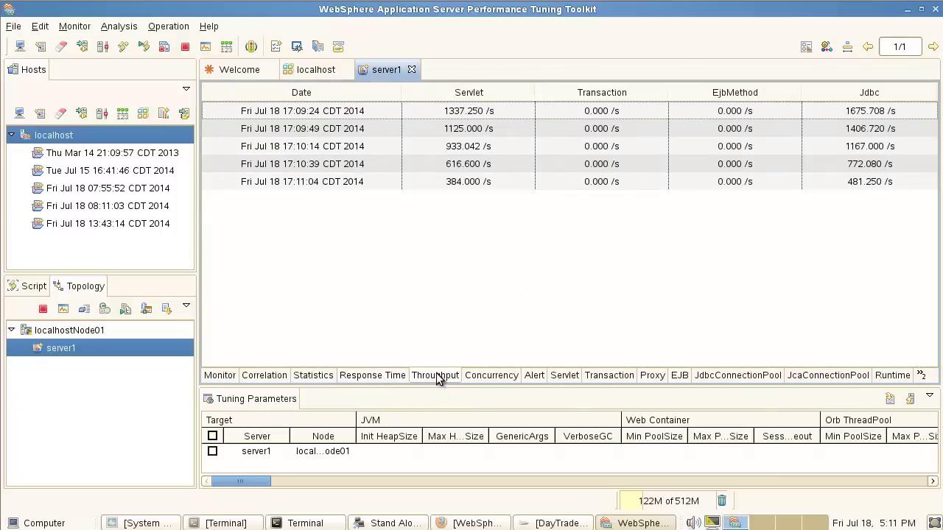
{"action": "left_click", "coordinate": [496, 377]}
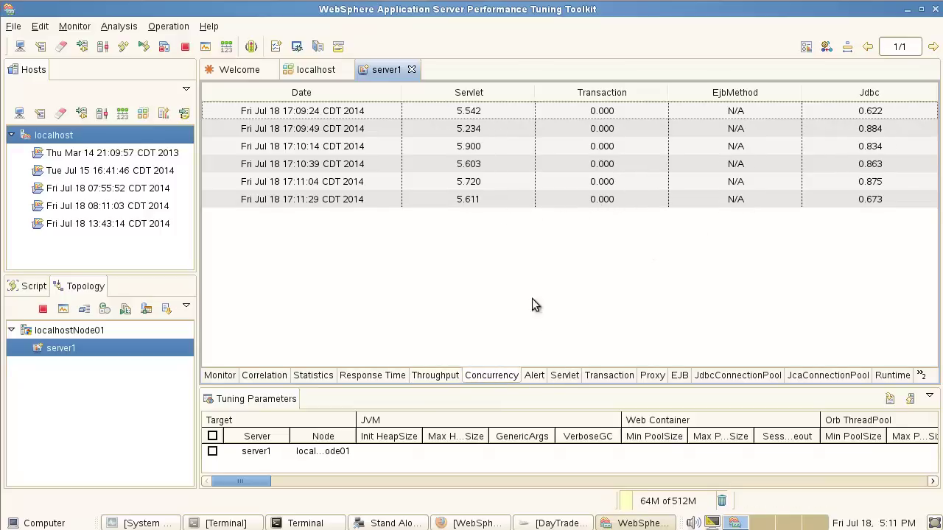
{"action": "left_click", "coordinate": [534, 375]}
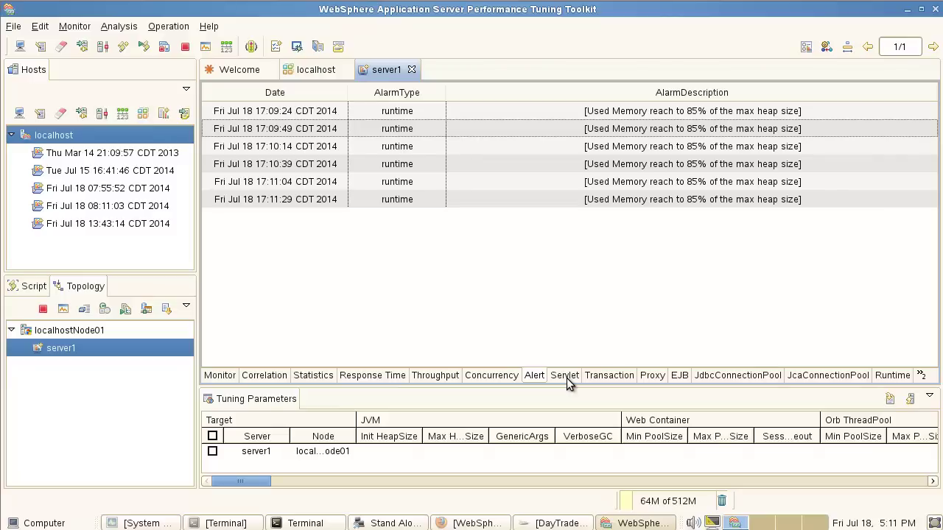
Look through the alert rule definitions in the Rule Editor and close it
{"action": "left_click", "coordinate": [250, 47]}
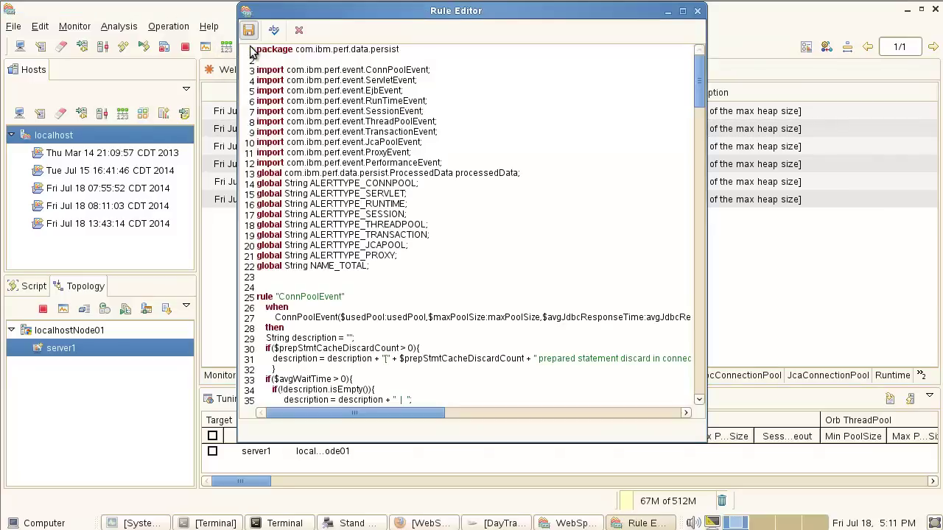
{"action": "left_click_drag", "start_coordinate": [700, 81], "coordinate": [692, 38]}
{"action": "left_click", "coordinate": [699, 12]}
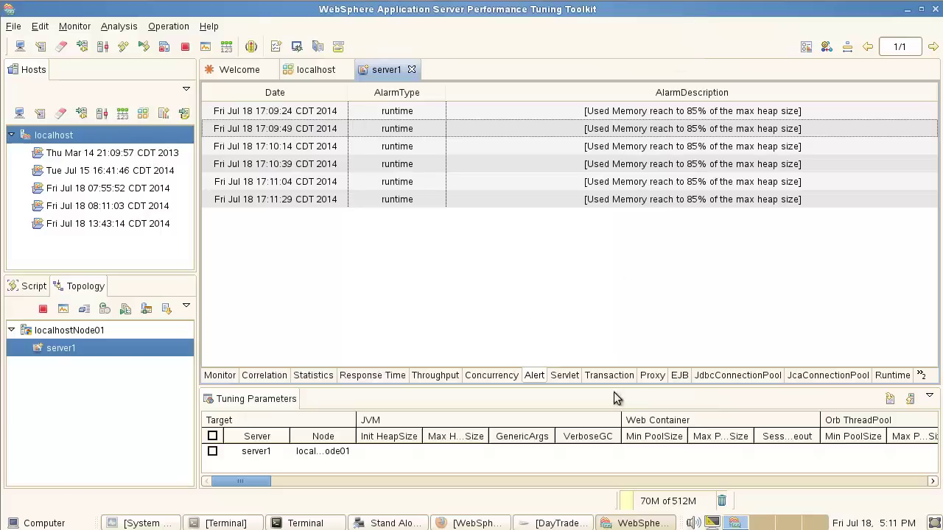
Open the System Rules topic in the toolkit's help contents and highlight the list of existing rules
{"action": "left_click", "coordinate": [208, 26]}
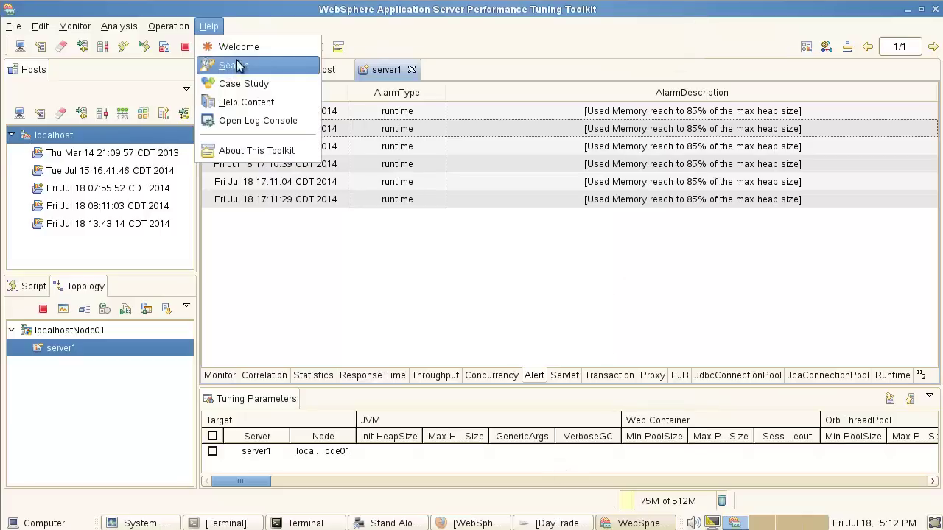
{"action": "left_click", "coordinate": [269, 104]}
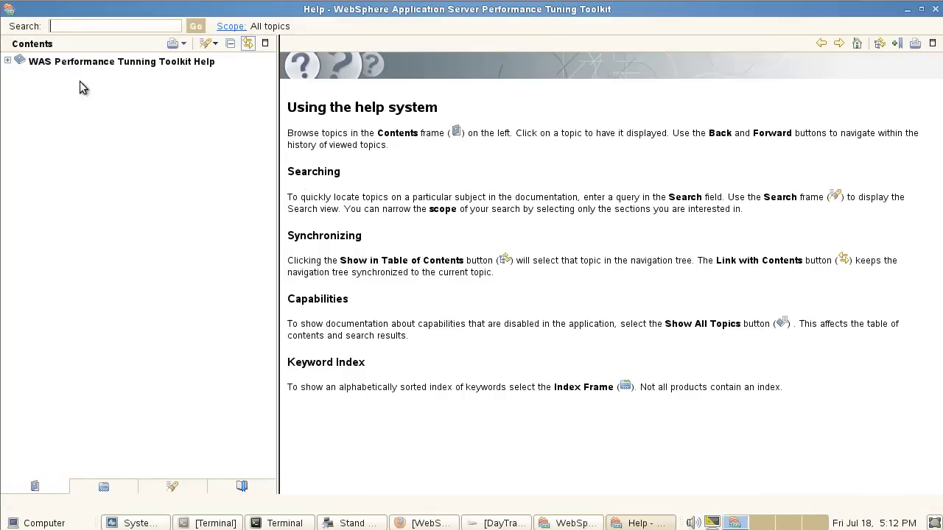
{"action": "left_click", "coordinate": [8, 61]}
{"action": "left_click", "coordinate": [72, 132]}
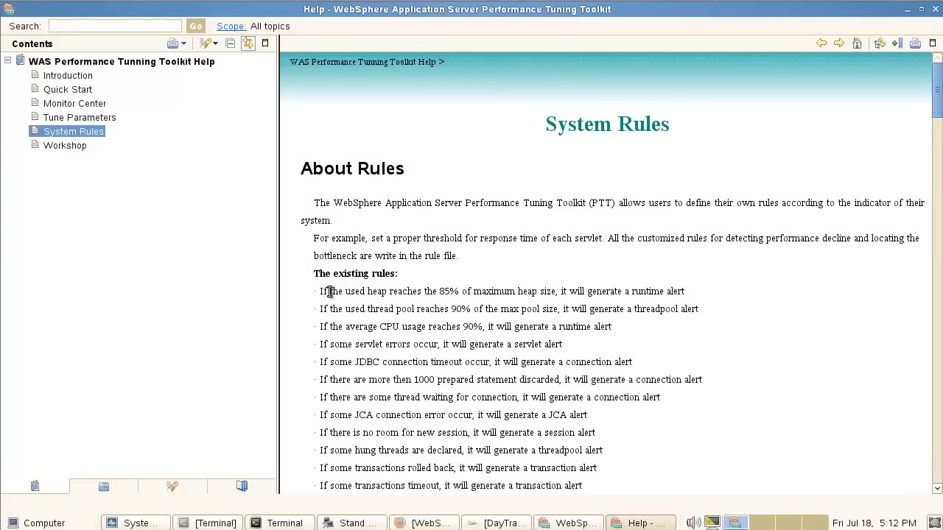
{"action": "left_click_drag", "start_coordinate": [329, 292], "coordinate": [573, 484]}
{"action": "left_click_drag", "start_coordinate": [937, 95], "coordinate": [934, 107]}
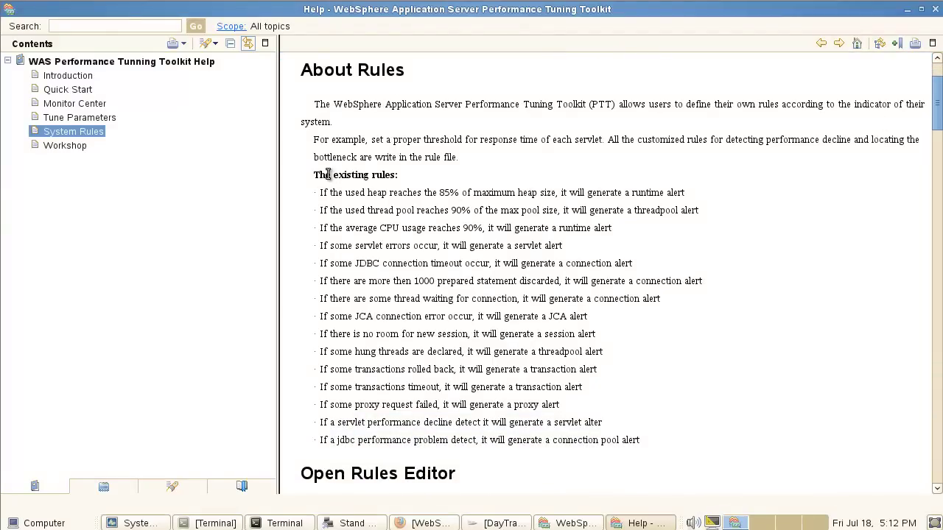
{"action": "left_click_drag", "start_coordinate": [328, 174], "coordinate": [652, 457]}
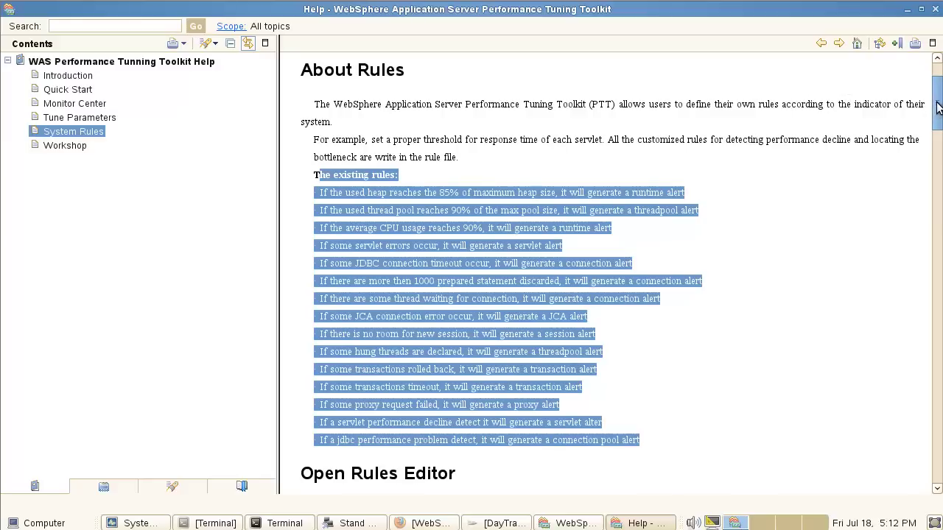
Review the event parameter list usable from the Rules Editor through TransactionEvent, and minimize the help window
{"action": "left_click_drag", "start_coordinate": [938, 109], "coordinate": [928, 403]}
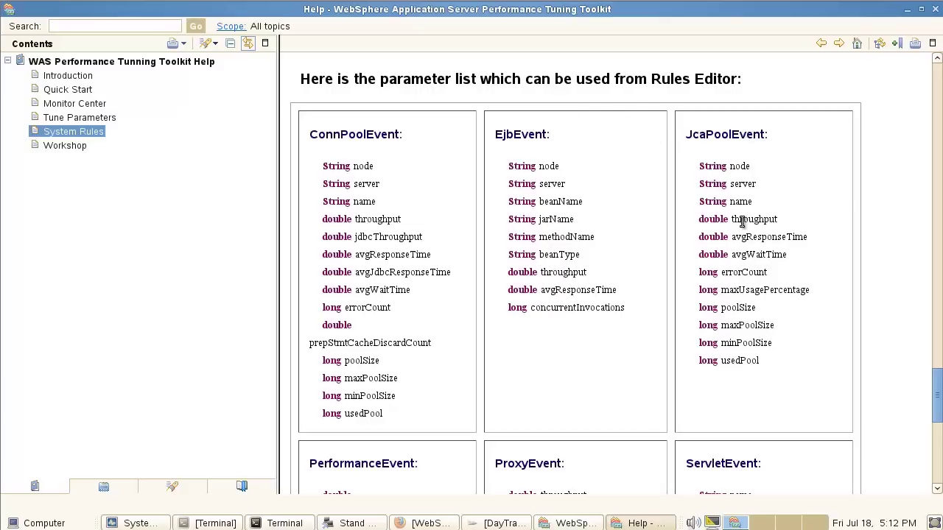
{"action": "left_click_drag", "start_coordinate": [939, 390], "coordinate": [934, 467]}
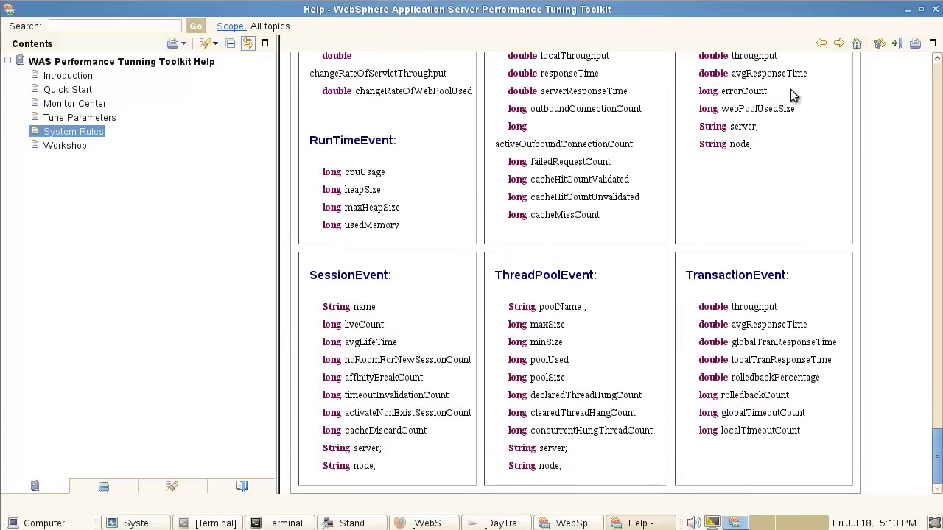
{"action": "left_click", "coordinate": [904, 10]}
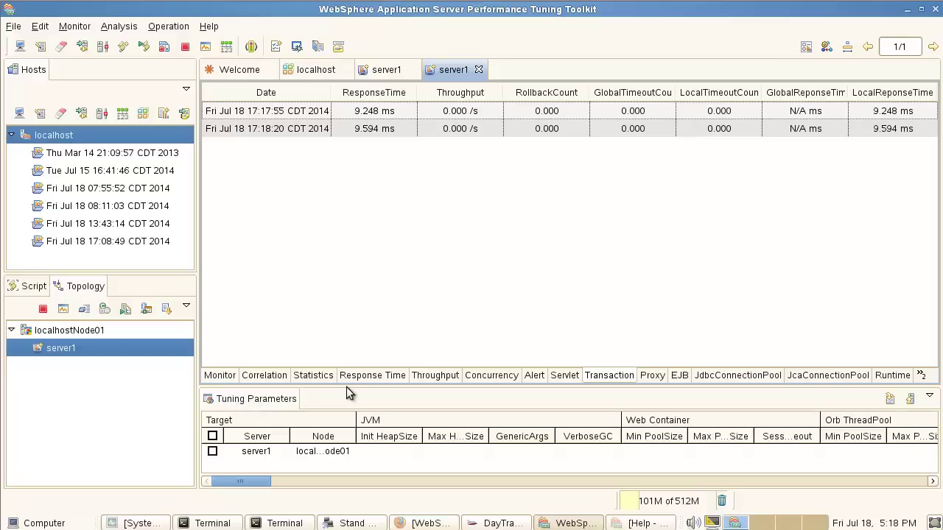
Enlarge the Tuning Parameters area, select all target servers including server1, and retrieve their current configuration values
{"action": "left_click_drag", "start_coordinate": [354, 384], "coordinate": [335, 368]}
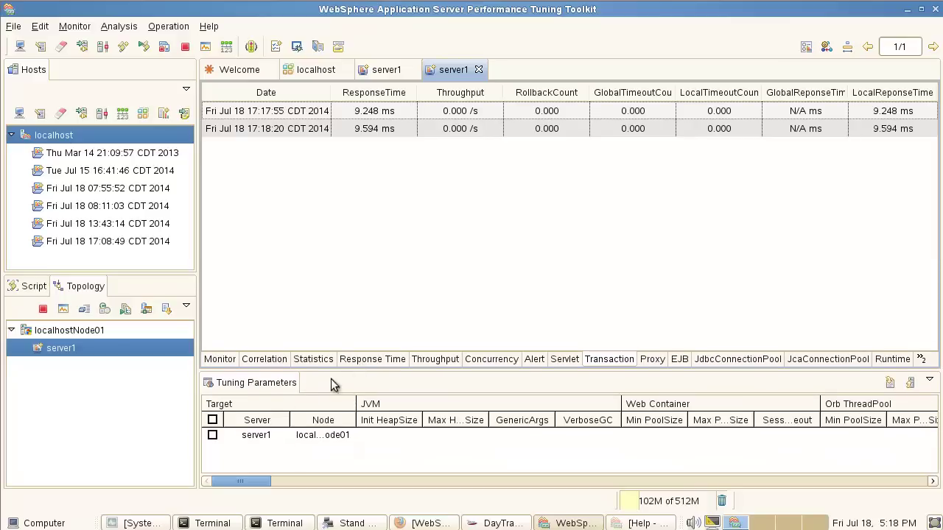
{"action": "left_click", "coordinate": [212, 436]}
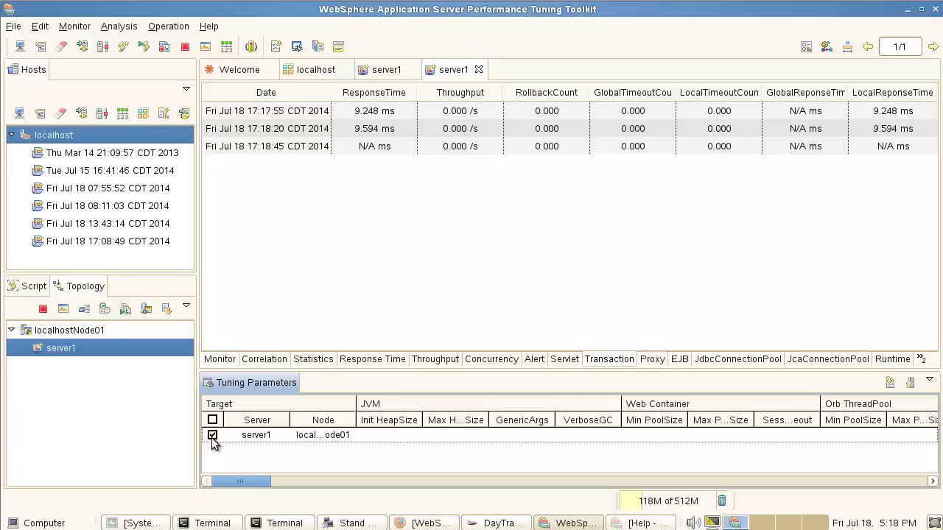
{"action": "left_click", "coordinate": [212, 420]}
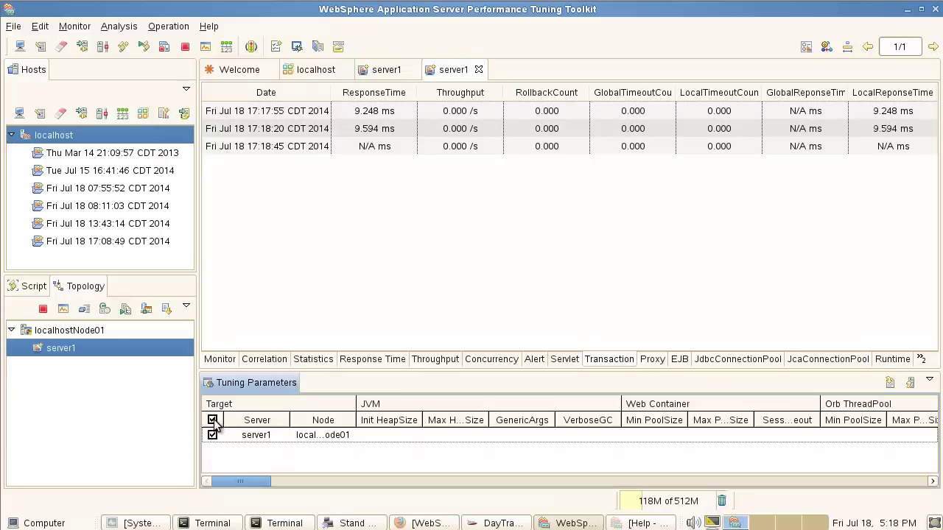
{"action": "left_click", "coordinate": [890, 384]}
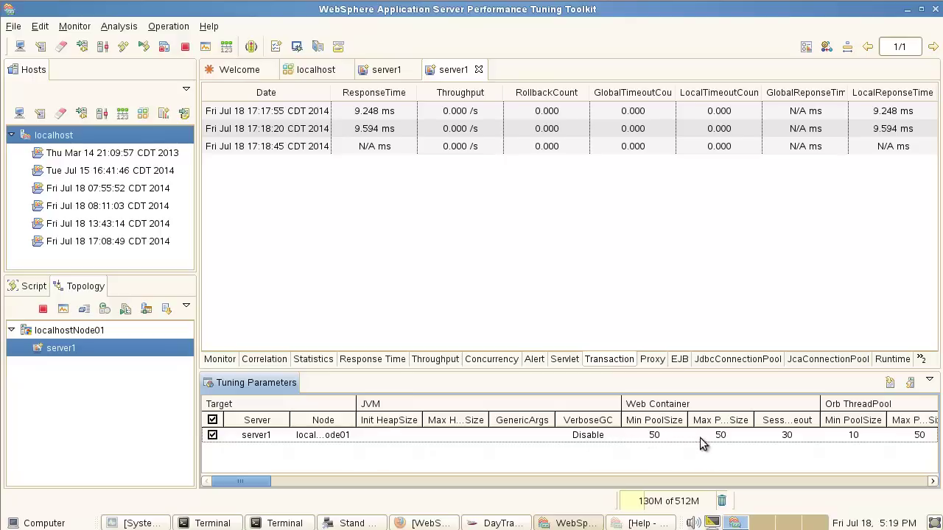
{"action": "left_click_drag", "start_coordinate": [263, 482], "coordinate": [161, 502]}
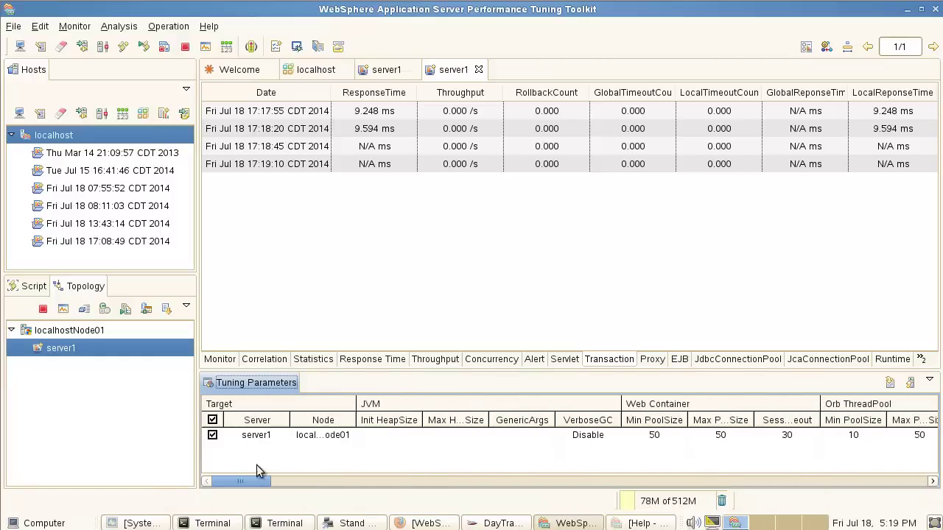
Set server1's web container minimum pool size to 40 and update the server with this configuration, confirming the update
{"action": "left_click", "coordinate": [665, 435]}
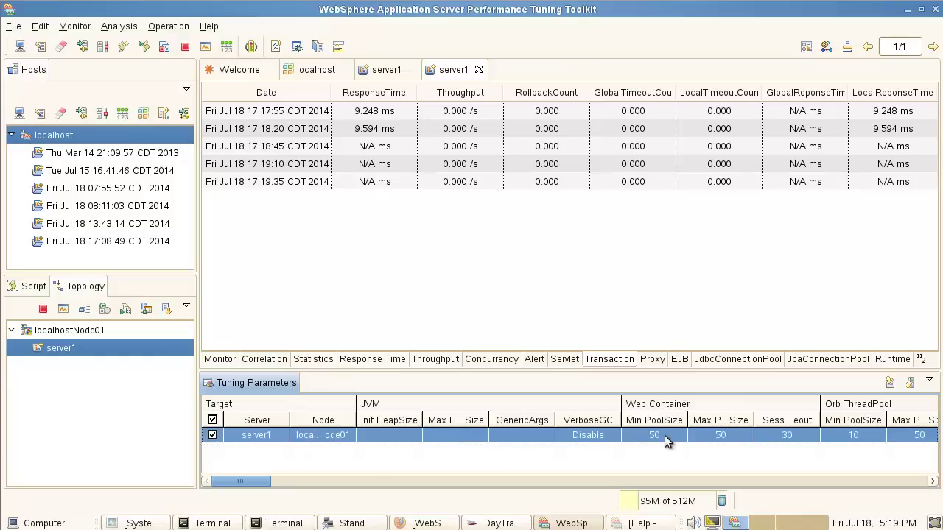
{"action": "left_click", "coordinate": [661, 435]}
{"action": "type", "text": "40"}
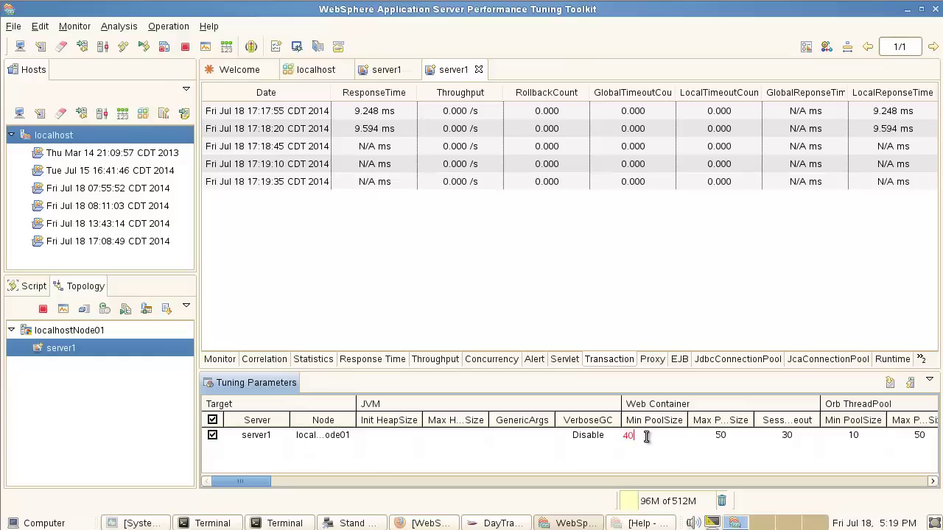
{"action": "key", "text": "Return"}
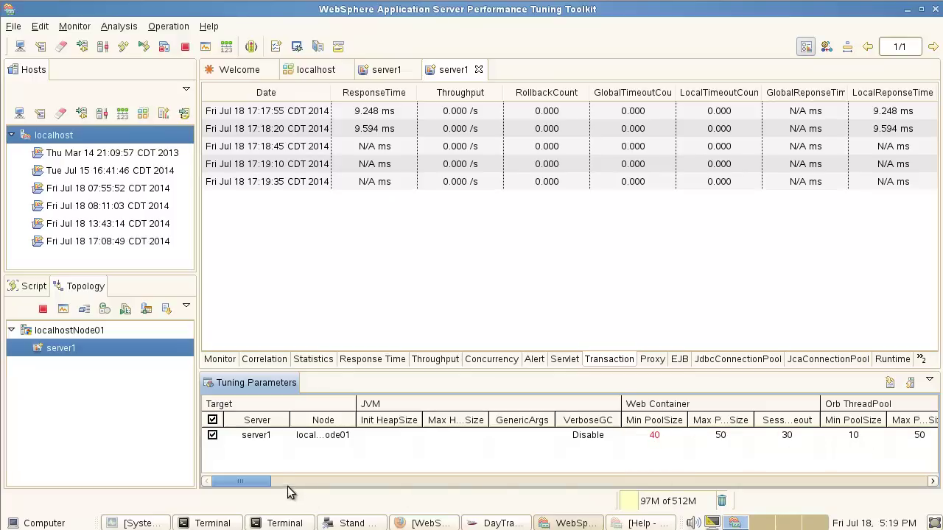
{"action": "left_click_drag", "start_coordinate": [265, 480], "coordinate": [439, 484]}
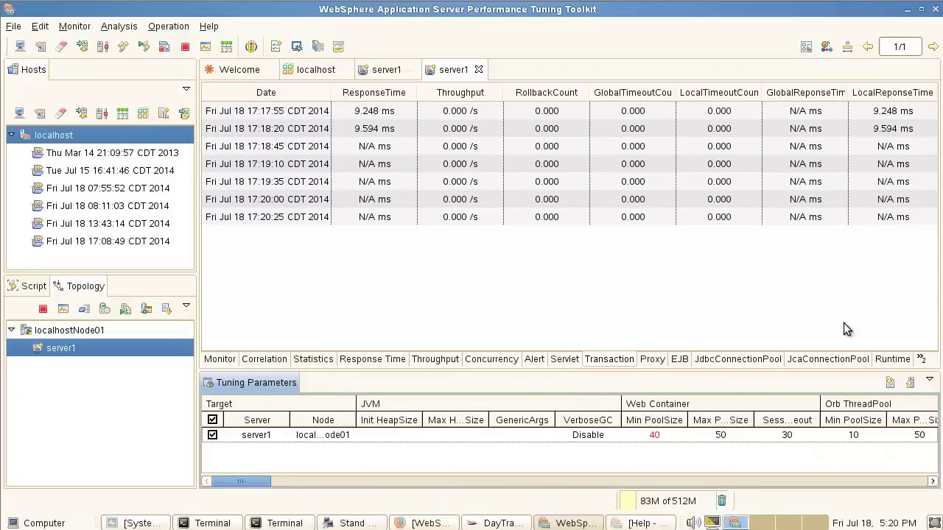
{"action": "left_click", "coordinate": [911, 383]}
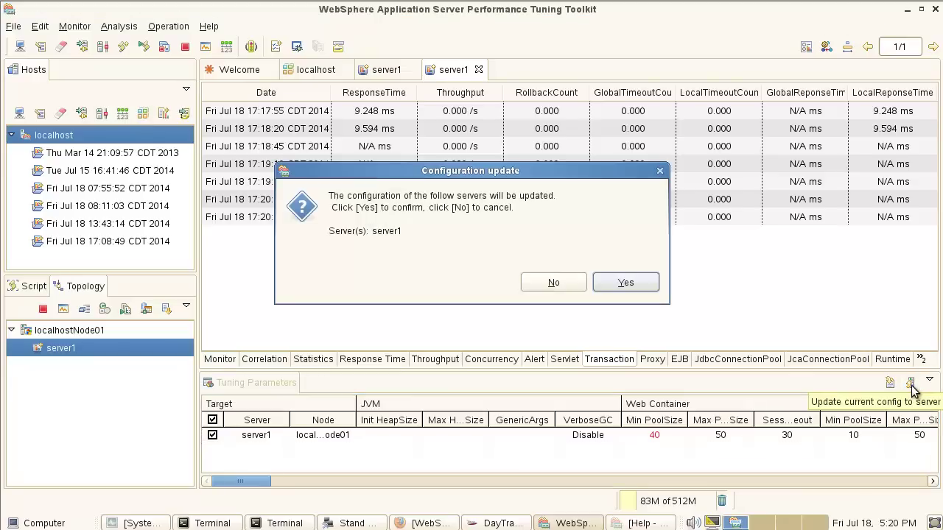
{"action": "left_click", "coordinate": [624, 285]}
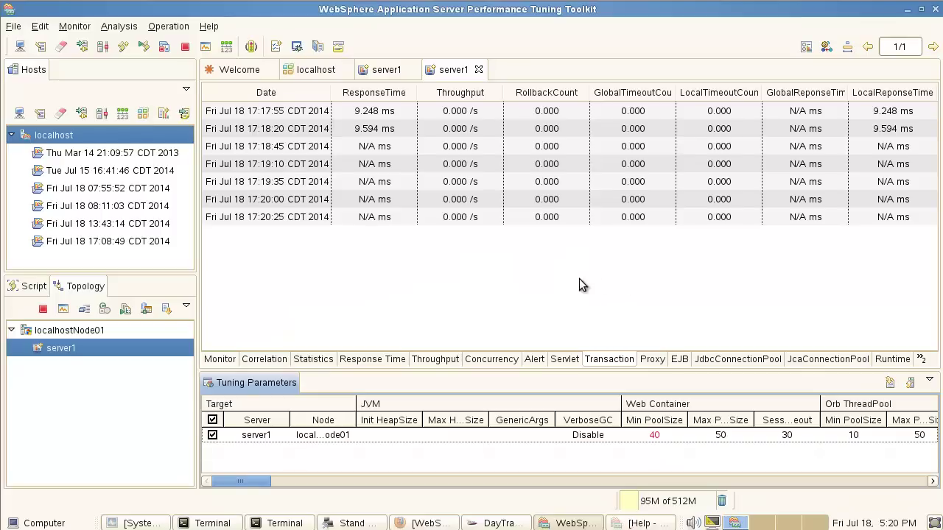
Display the toolkit's available tuning scripts and check which actions are offered for tuneResource.py
{"action": "left_click", "coordinate": [179, 350]}
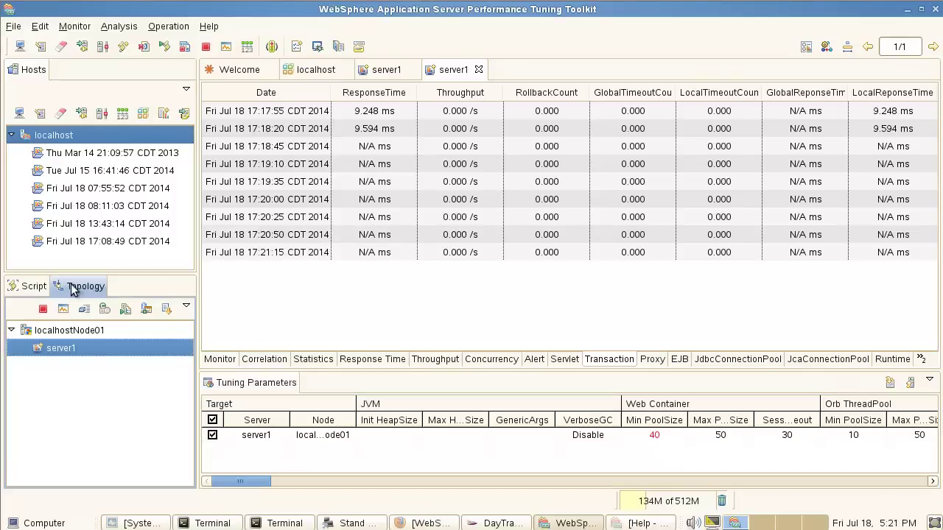
{"action": "left_click", "coordinate": [33, 289]}
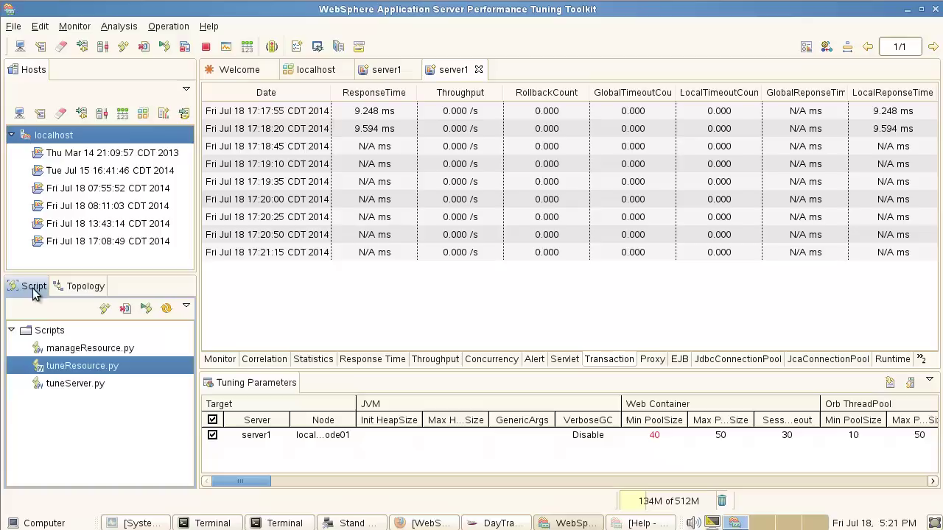
{"action": "left_click", "coordinate": [88, 383]}
{"action": "left_click", "coordinate": [82, 346]}
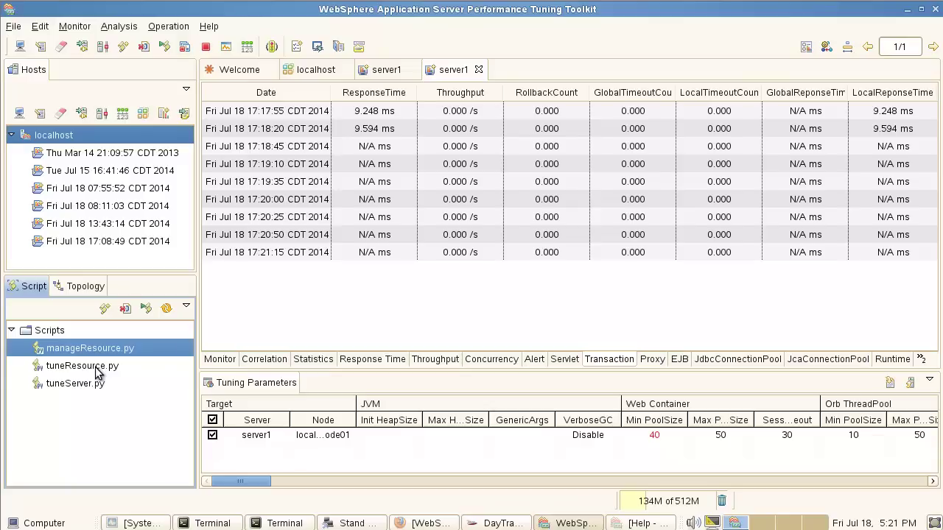
{"action": "left_click", "coordinate": [97, 373]}
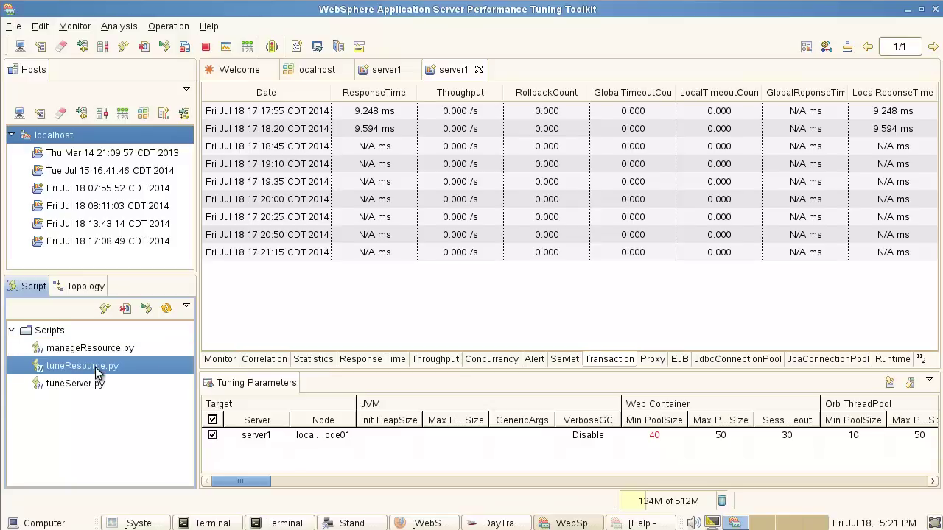
{"action": "right_click", "coordinate": [97, 370]}
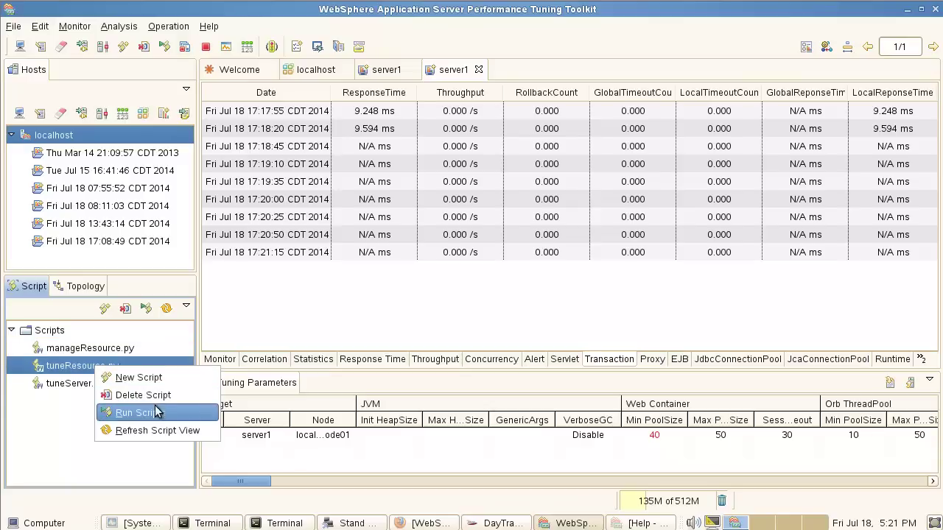
Open tuneResource.py and review its common config parameters for the data source and JMS connection factory pools
{"action": "double_click", "coordinate": [71, 368]}
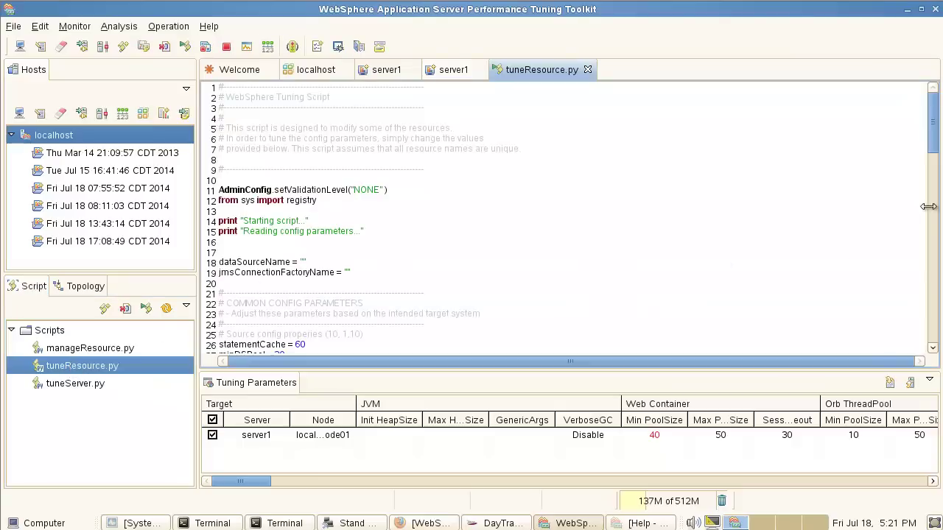
{"action": "left_click_drag", "start_coordinate": [935, 135], "coordinate": [933, 165]}
{"action": "left_click_drag", "start_coordinate": [291, 244], "coordinate": [264, 253]}
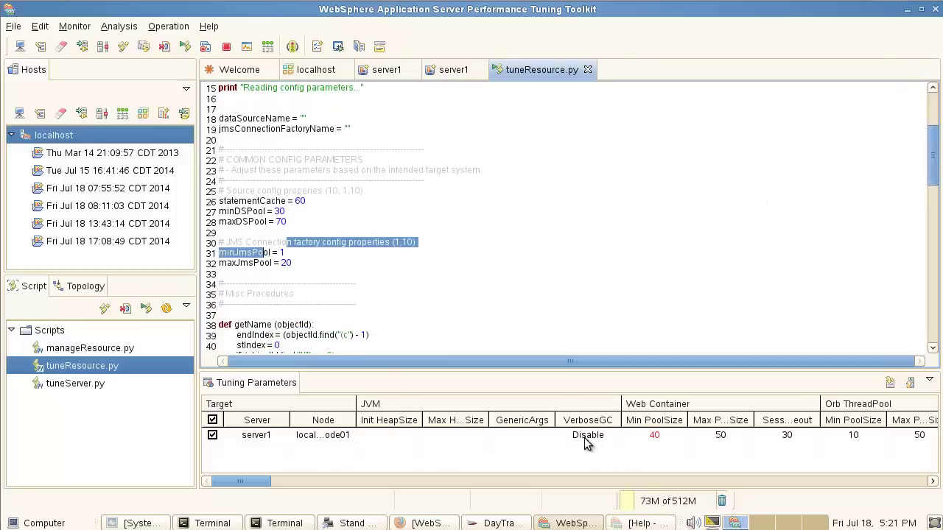
{"action": "left_click", "coordinate": [386, 316]}
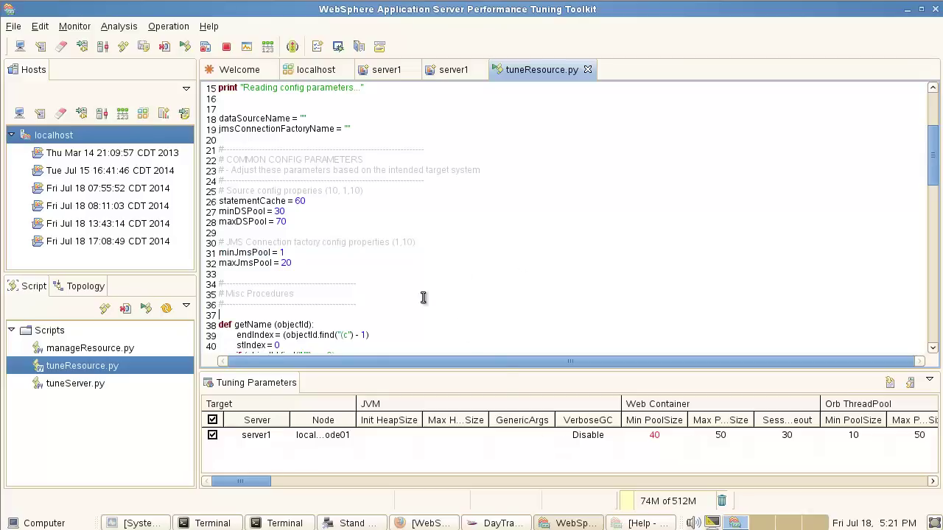
{"action": "left_click_drag", "start_coordinate": [929, 146], "coordinate": [925, 104]}
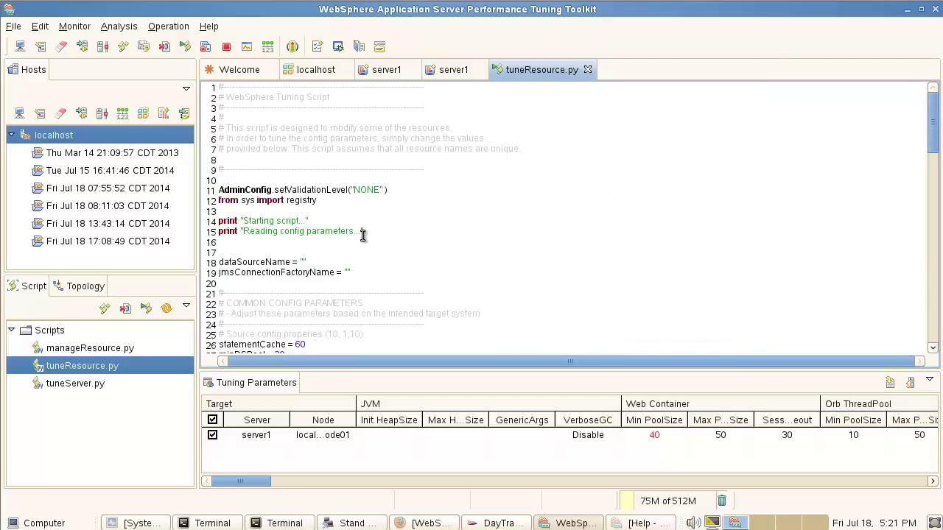
Open tuneServer.py and read through its usage notes, thread pool and JVM parameters, and the code that updates the server configuration
{"action": "double_click", "coordinate": [78, 383]}
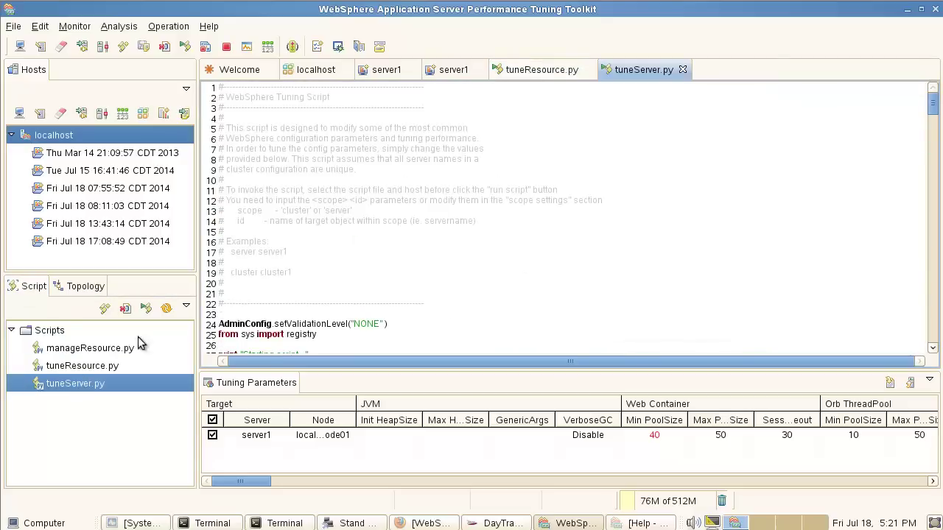
{"action": "left_click", "coordinate": [518, 200]}
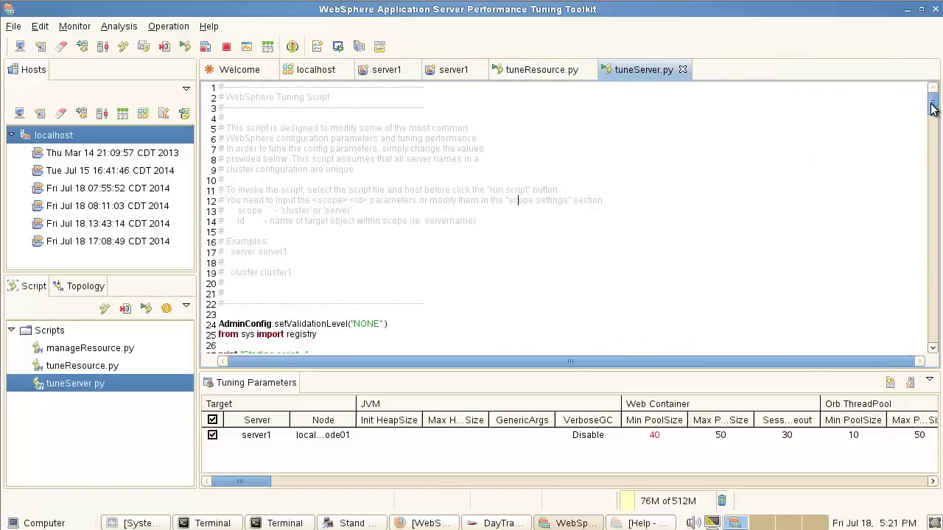
{"action": "left_click_drag", "start_coordinate": [932, 108], "coordinate": [934, 135]}
{"action": "left_click", "coordinate": [368, 168]}
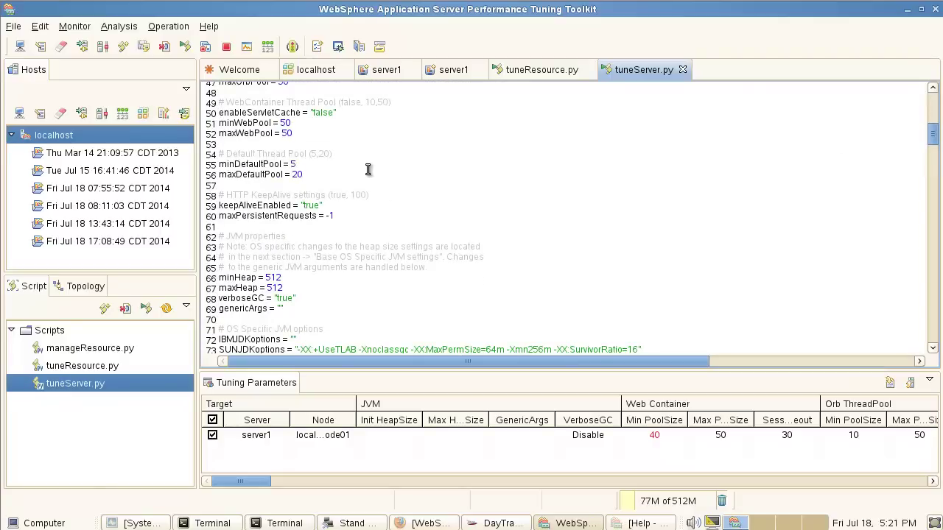
{"action": "key", "text": "Page_Down"}
{"action": "key", "text": "Page_Down"}
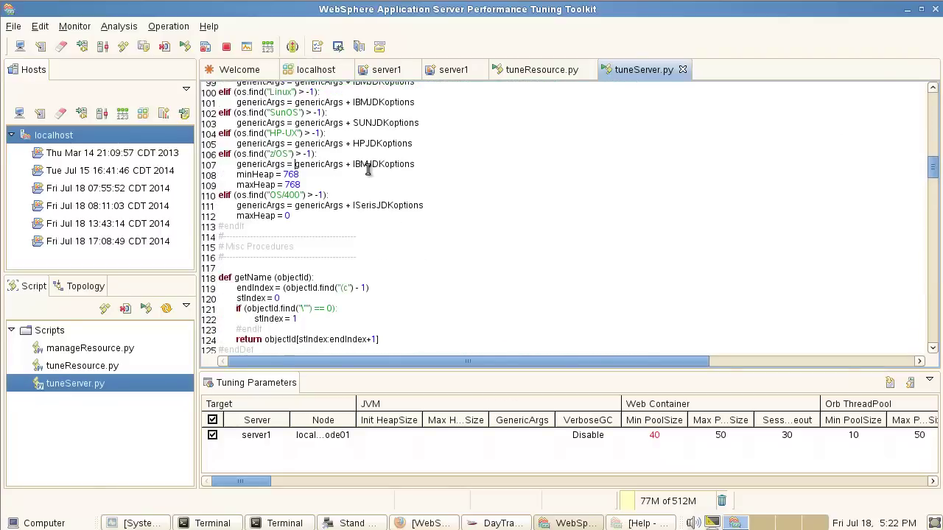
{"action": "key", "text": "Page_Down"}
{"action": "key", "text": "Page_Down"}
{"action": "key", "text": "Page_Down"}
{"action": "key", "text": "Page_Down"}
{"action": "key", "text": "Page_Down"}
{"action": "key", "text": "Page_Down"}
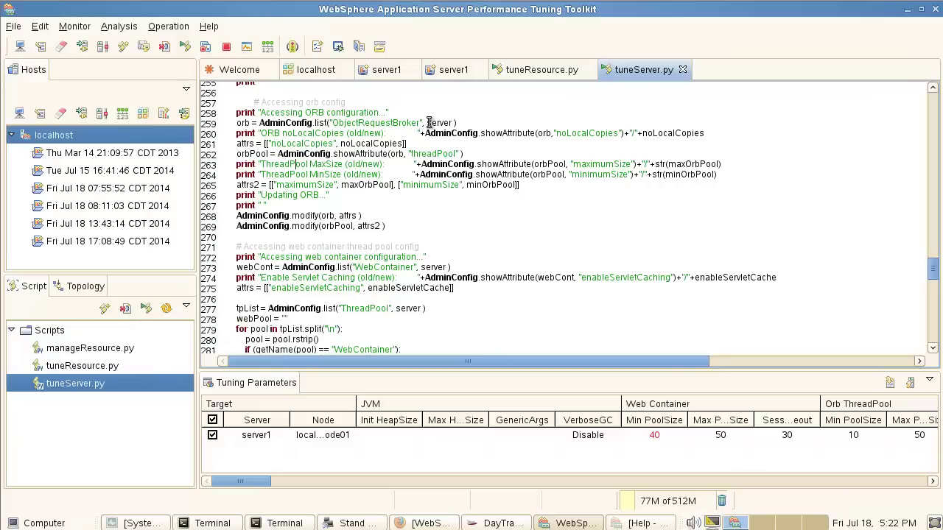
Return to the earlier server1 monitoring data and review its servlet, transaction, proxy, EJB and alert records, selecting the 17:11:29 alert
{"action": "left_click", "coordinate": [389, 71]}
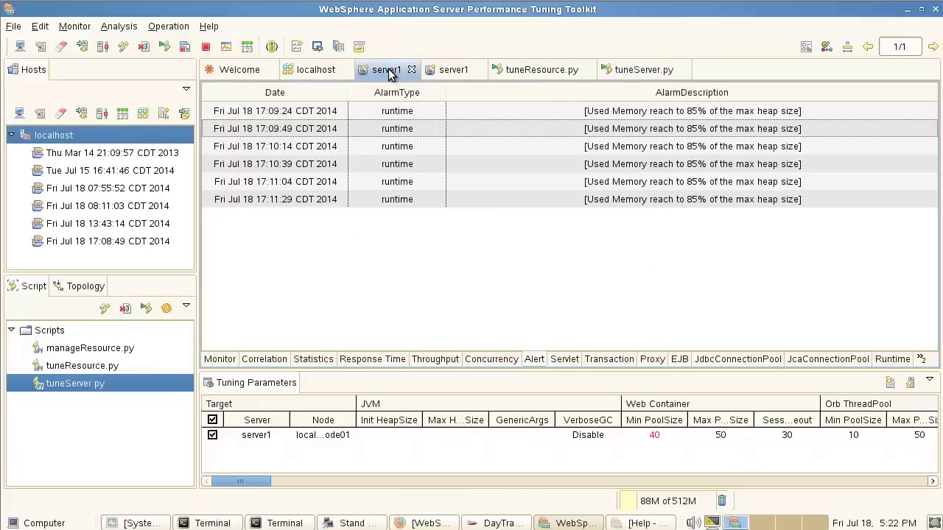
{"action": "left_click", "coordinate": [566, 361]}
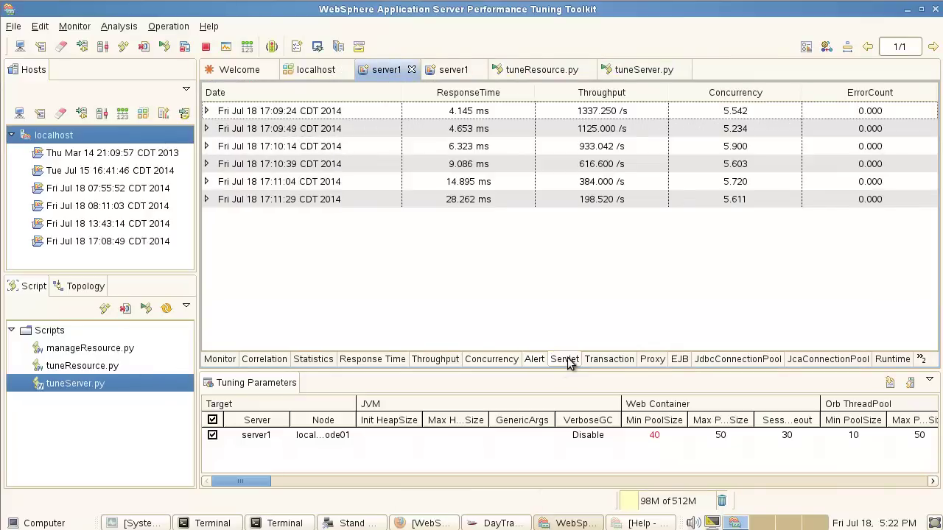
{"action": "left_click", "coordinate": [609, 362]}
{"action": "left_click", "coordinate": [655, 361]}
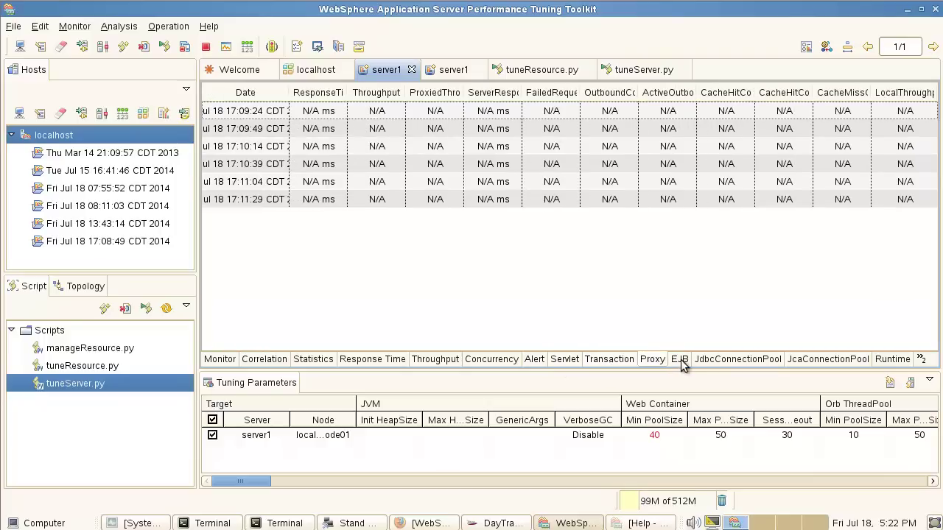
{"action": "left_click", "coordinate": [680, 362]}
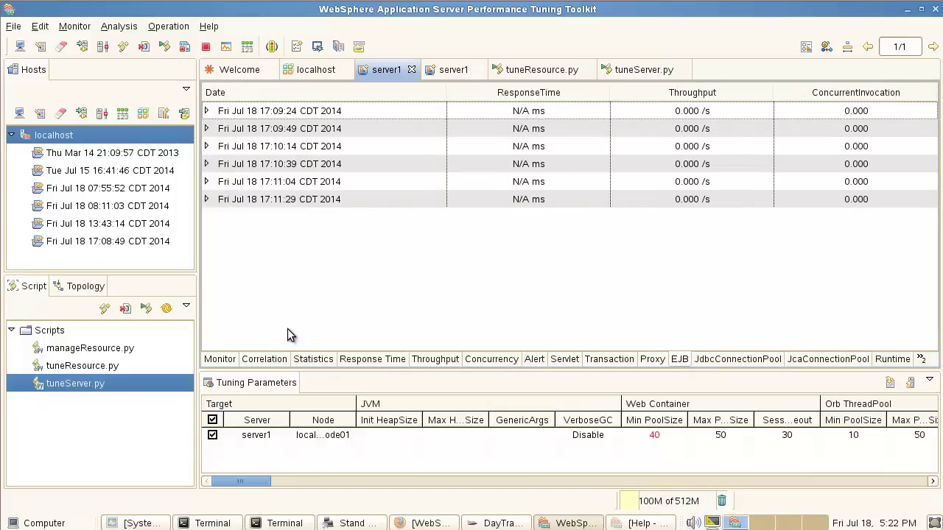
{"action": "left_click", "coordinate": [535, 359]}
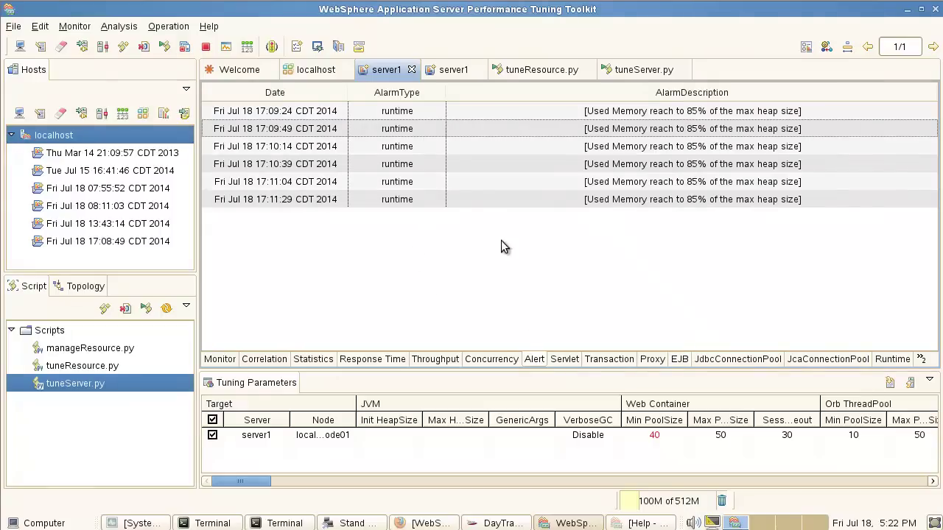
{"action": "left_click", "coordinate": [466, 199]}
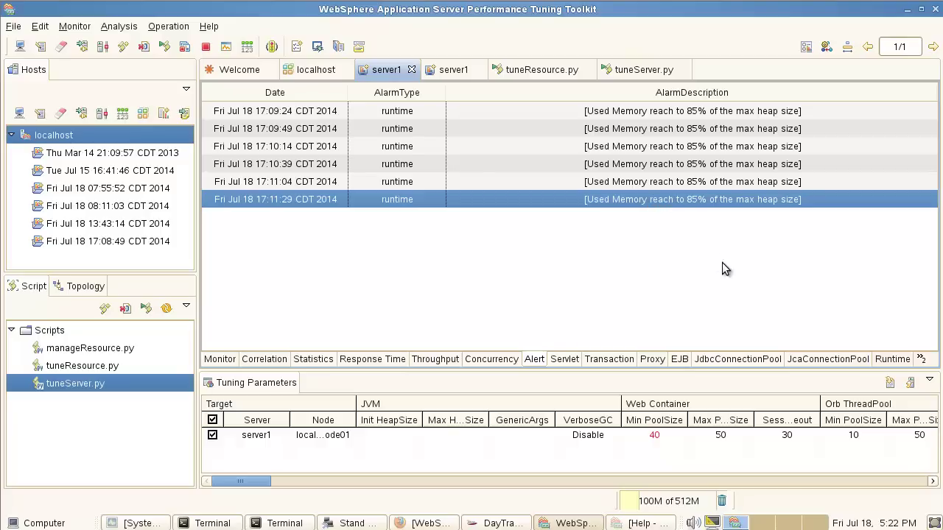
Review server1's JCA connection pool, runtime and thread pool records, including the thread pool's PoolSize column
{"action": "left_click", "coordinate": [840, 361]}
{"action": "left_click", "coordinate": [893, 360]}
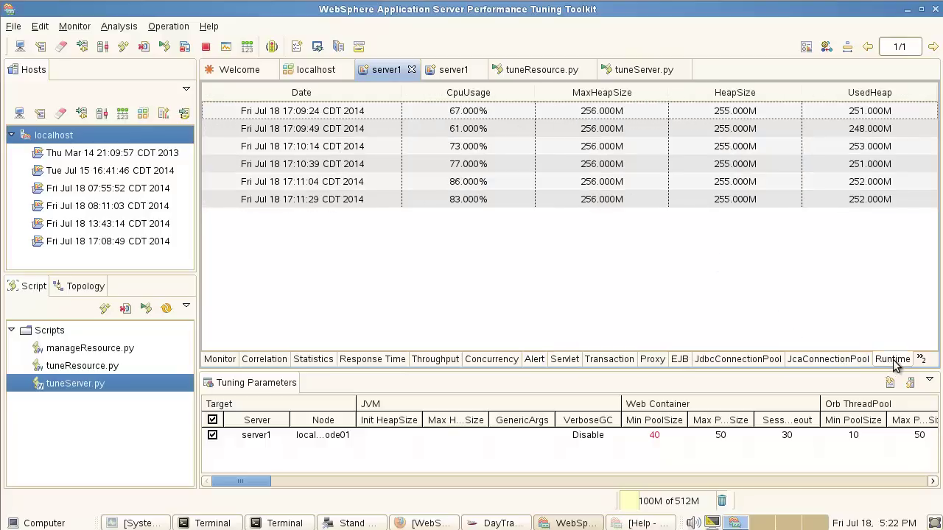
{"action": "left_click", "coordinate": [926, 360]}
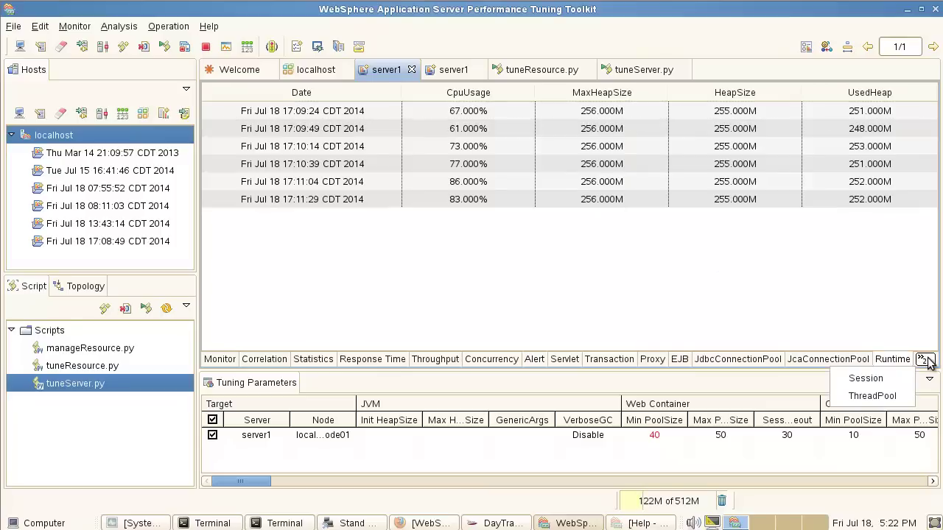
{"action": "left_click", "coordinate": [893, 402]}
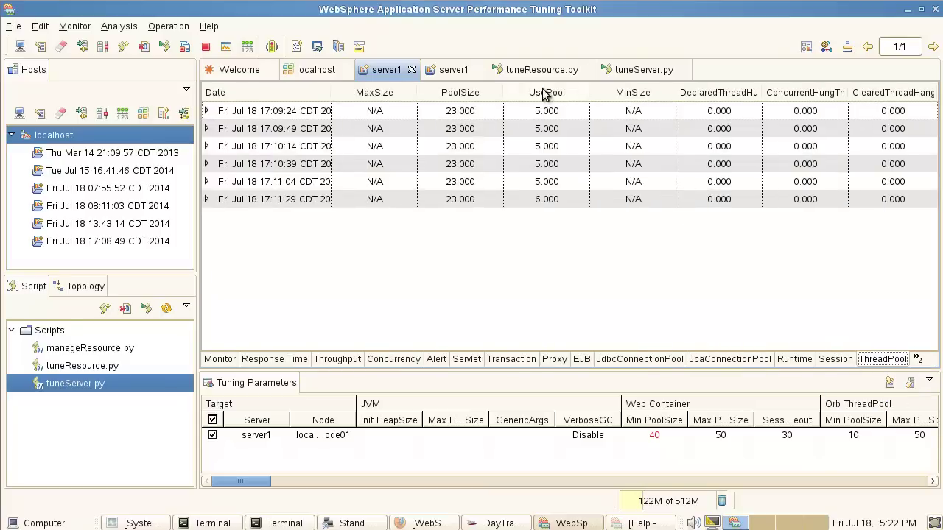
{"action": "left_click", "coordinate": [460, 96]}
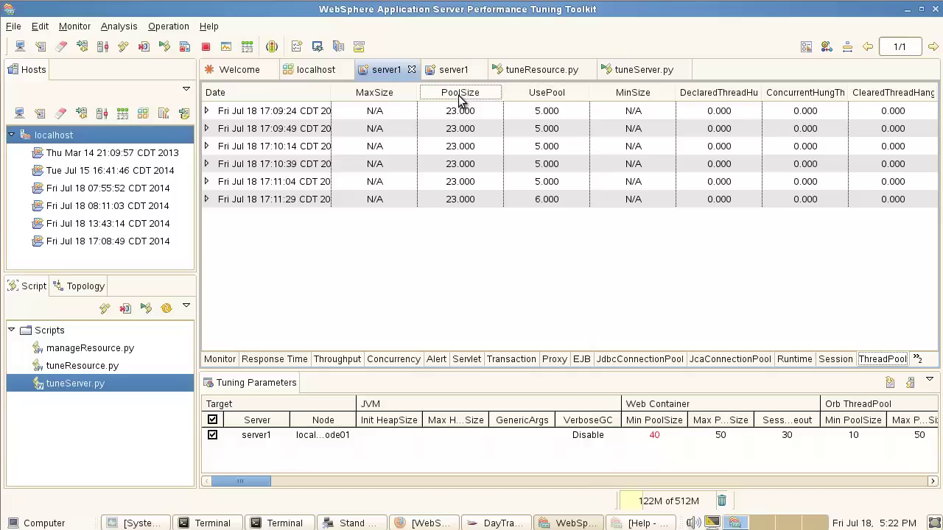
From server1's monitor charts, open the records behind the fifth Java Heap point and the fifth Servlet Response Time point
{"action": "left_click", "coordinate": [219, 359]}
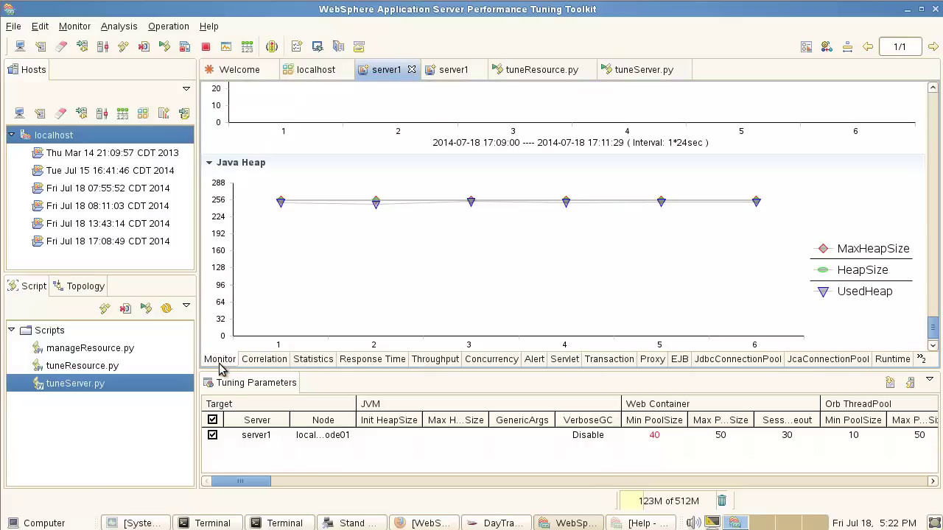
{"action": "left_click", "coordinate": [661, 202]}
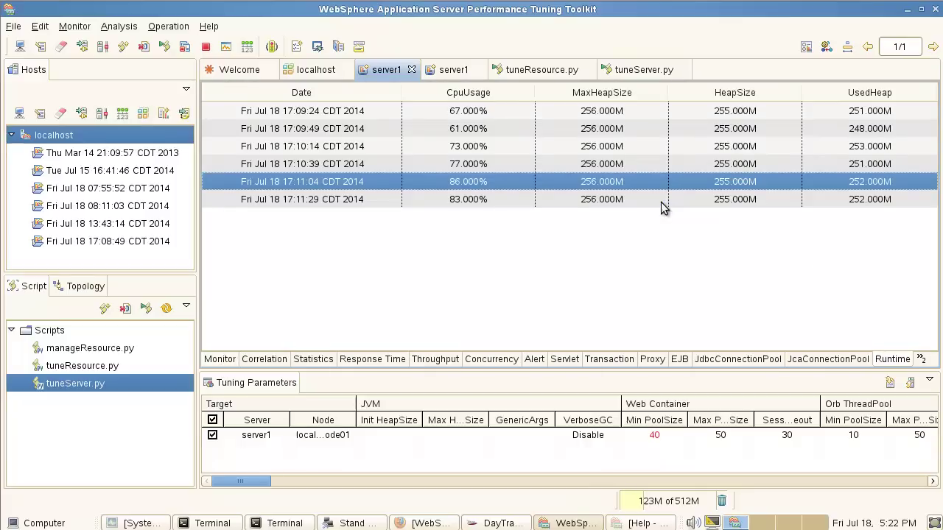
{"action": "left_click", "coordinate": [233, 358]}
{"action": "scroll", "coordinate": [929, 313], "scroll_direction": "up", "scroll_amount": 2}
{"action": "left_click_drag", "start_coordinate": [930, 313], "coordinate": [925, 100]}
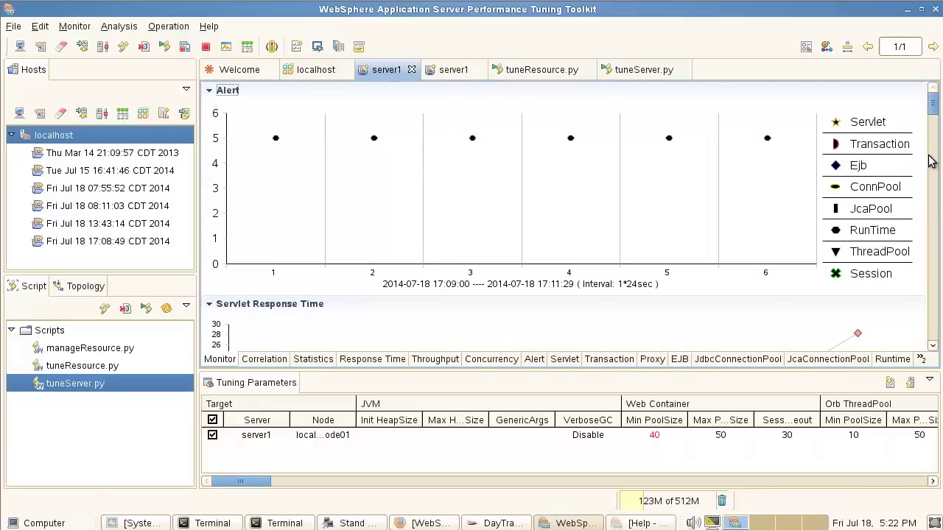
{"action": "left_click", "coordinate": [935, 257]}
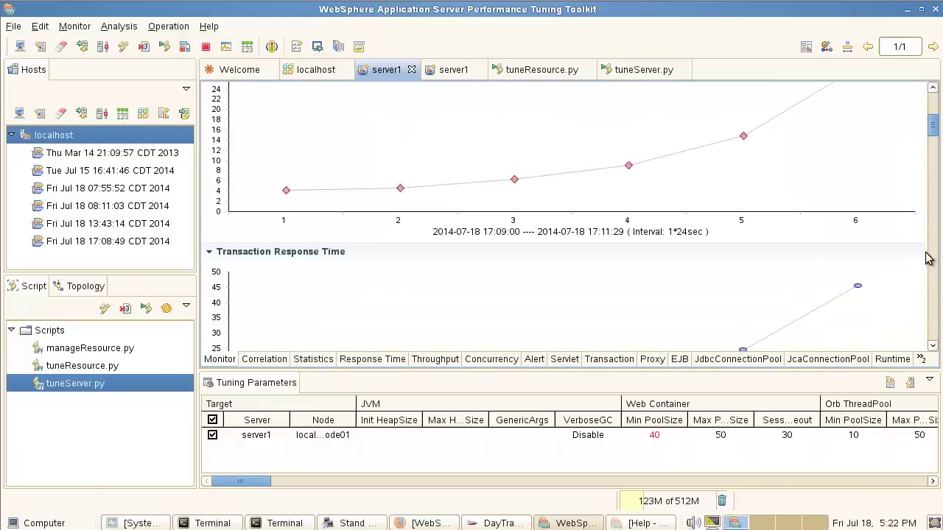
{"action": "left_click", "coordinate": [745, 139]}
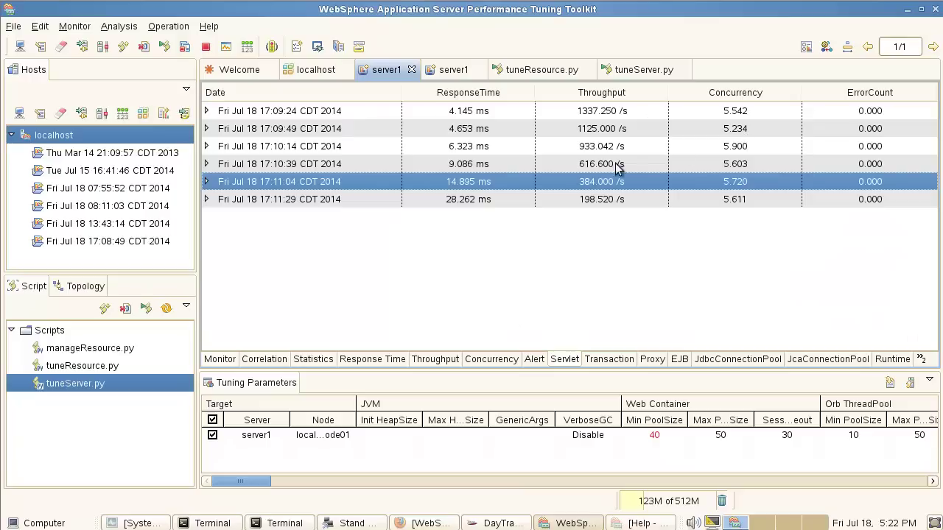
Expand the 17:11:04 servlet record and examine the response time and throughput of its individual servlets
{"action": "left_click", "coordinate": [610, 98]}
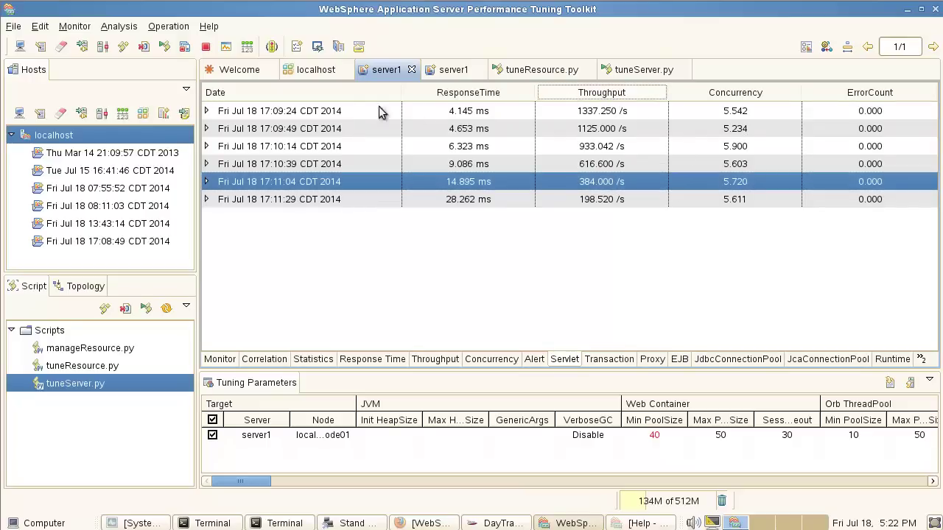
{"action": "left_click", "coordinate": [207, 182]}
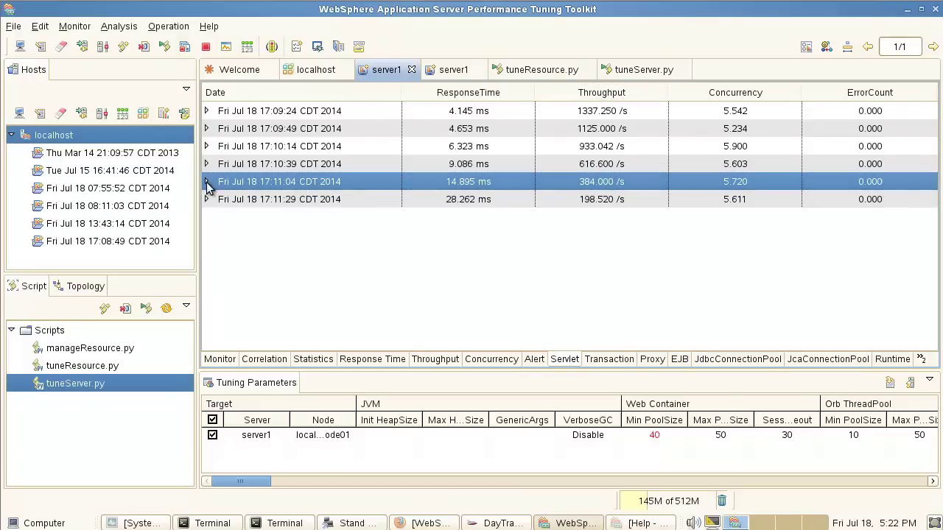
{"action": "left_click", "coordinate": [323, 256]}
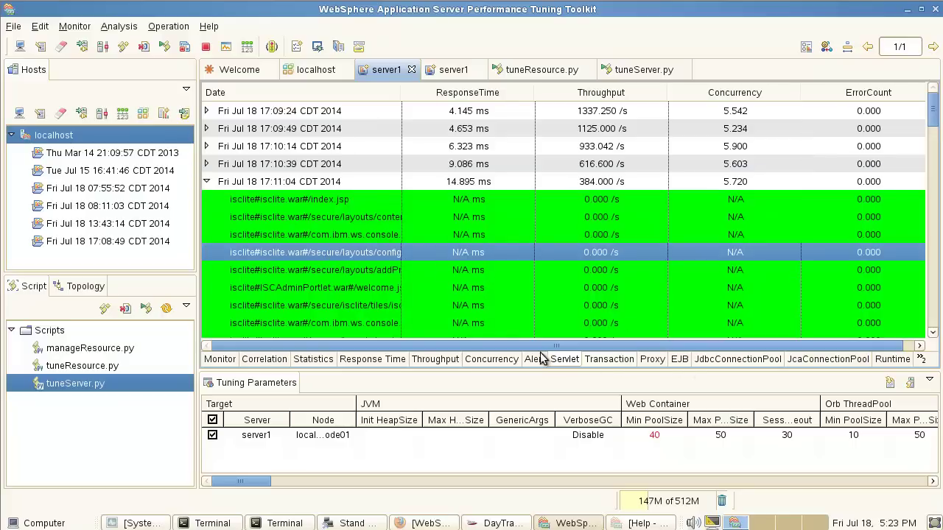
{"action": "left_click", "coordinate": [318, 287]}
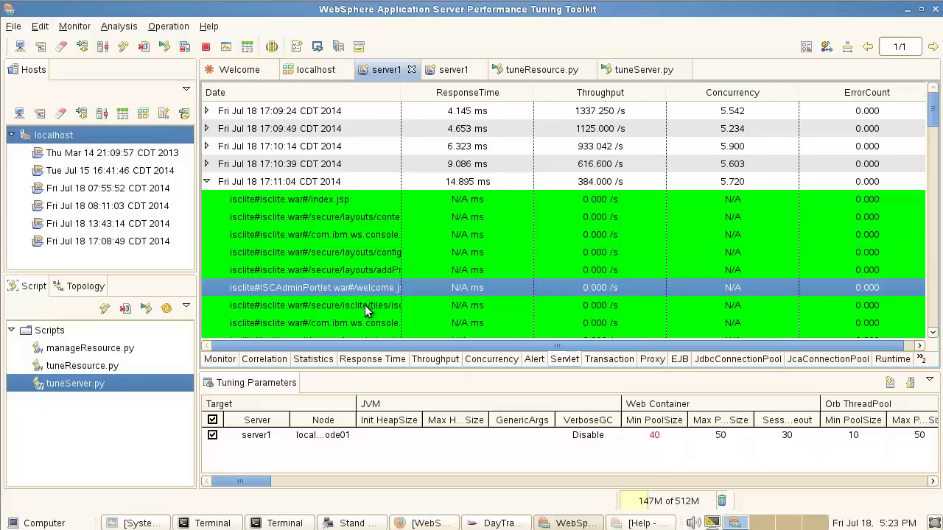
{"action": "left_click", "coordinate": [364, 305]}
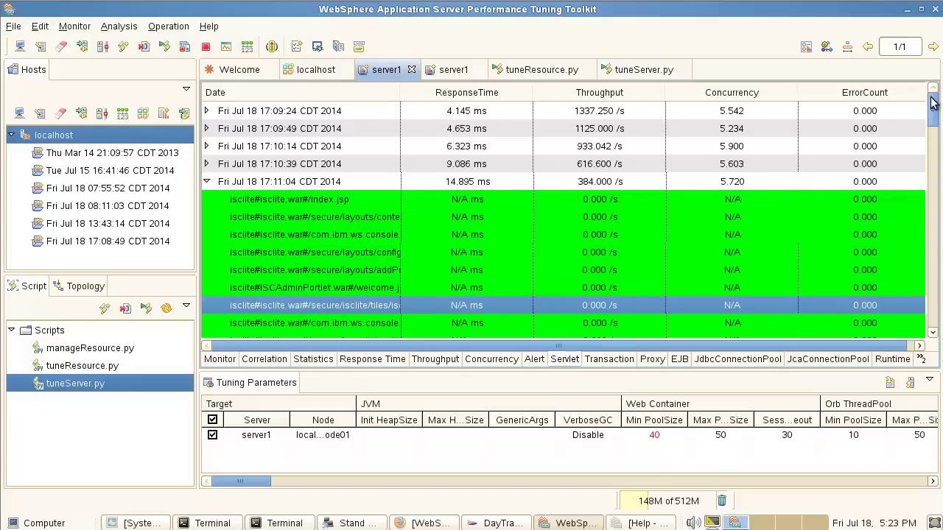
{"action": "scroll", "coordinate": [799, 155], "scroll_direction": "down", "scroll_amount": 3}
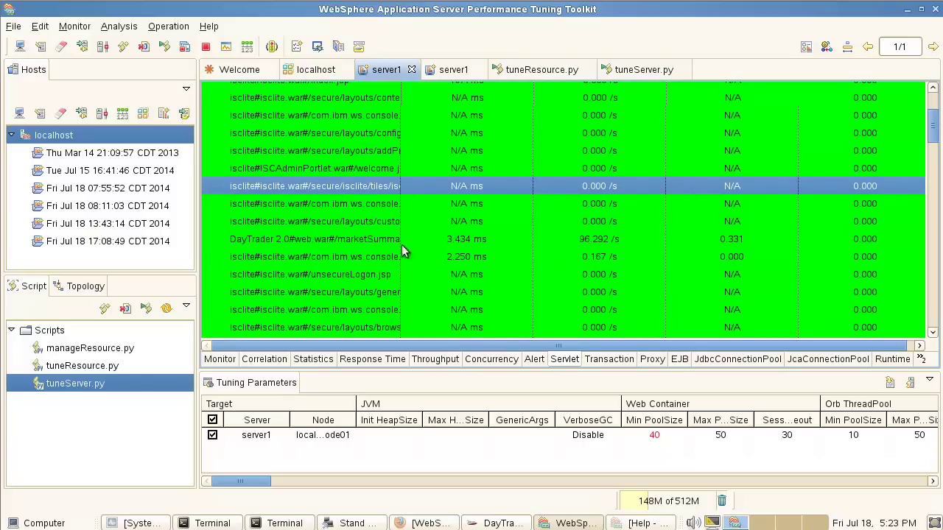
Examine the metrics of the DayTrader marketSummary and TradeScenario servlets, briefly checking the transaction records before returning to the servlet records
{"action": "left_click", "coordinate": [364, 239]}
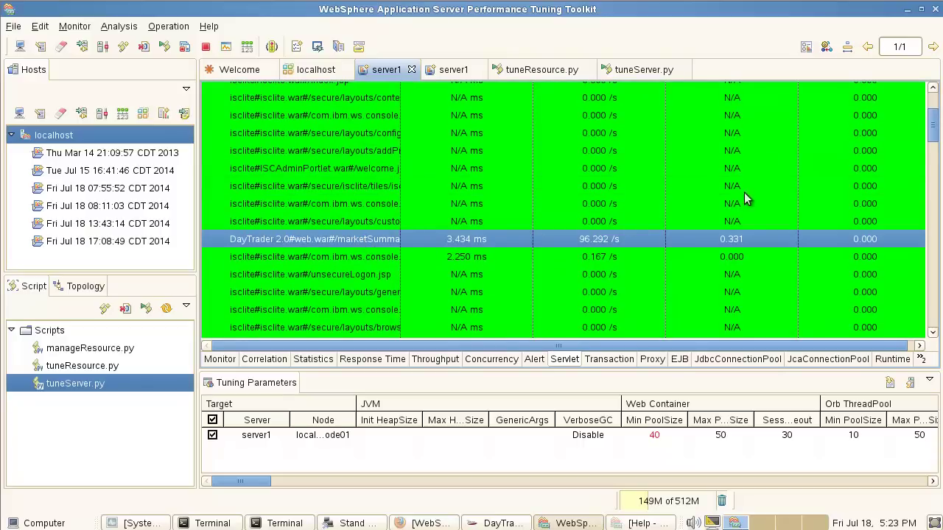
{"action": "left_click_drag", "start_coordinate": [933, 136], "coordinate": [937, 247]}
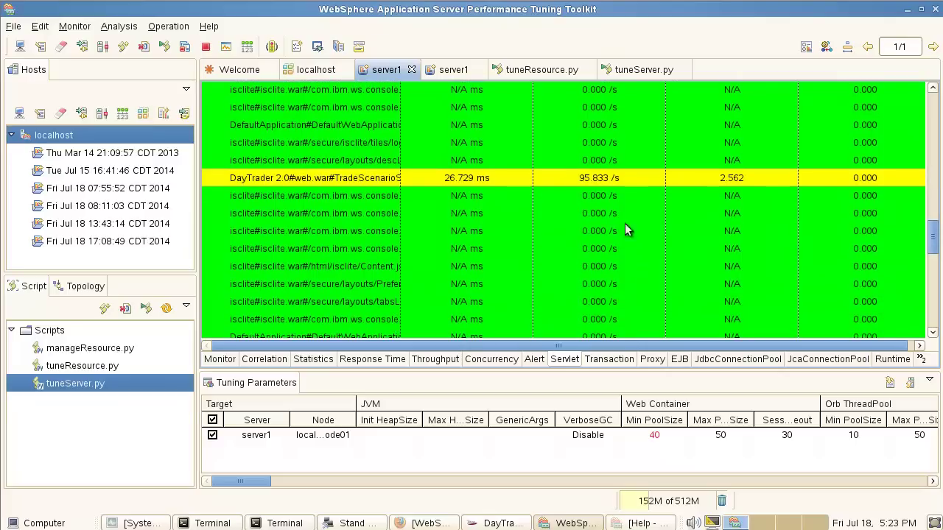
{"action": "left_click", "coordinate": [386, 178]}
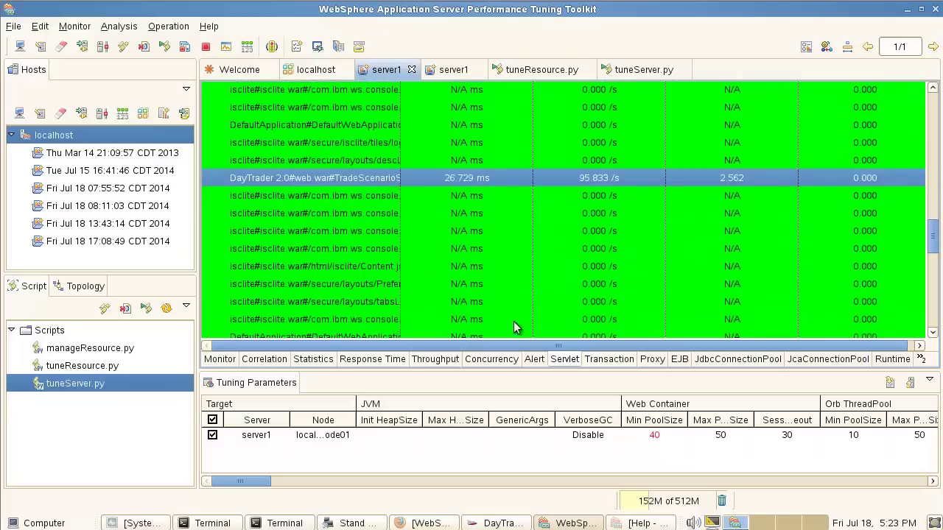
{"action": "left_click", "coordinate": [606, 363]}
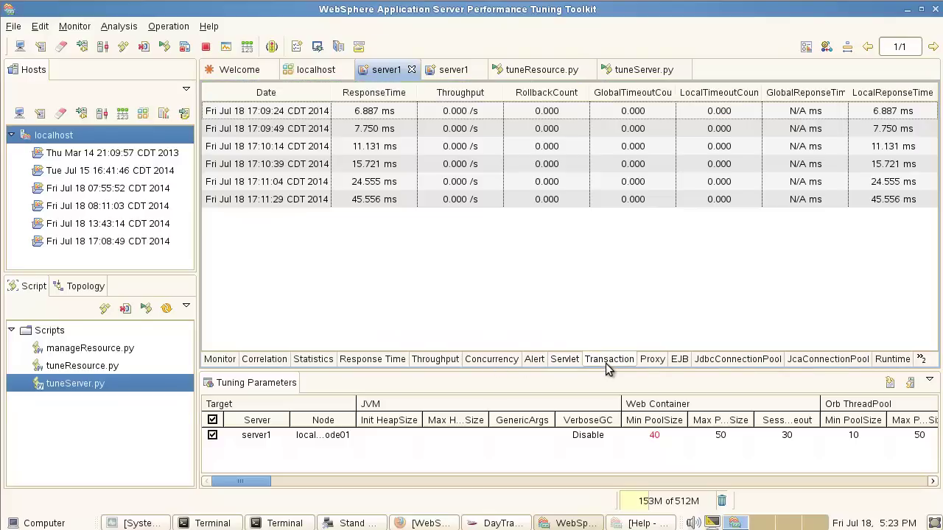
{"action": "left_click", "coordinate": [560, 360]}
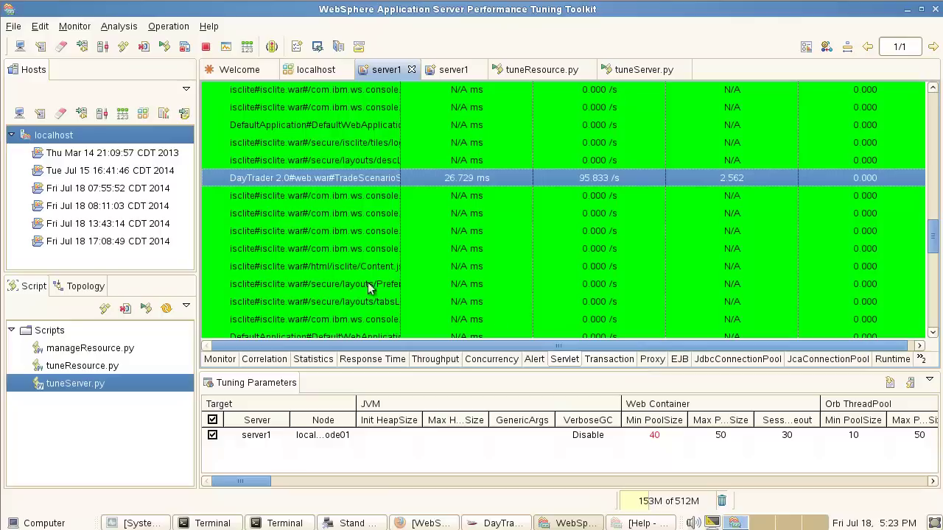
{"action": "left_click", "coordinate": [318, 231]}
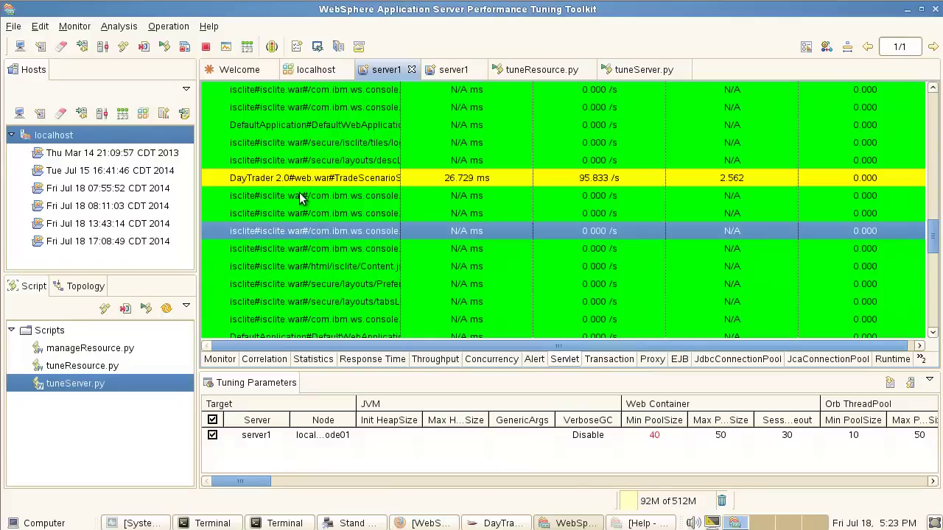
Show the cell topology and bring up the operations available for the server under localhostNode01
{"action": "left_click", "coordinate": [86, 287]}
{"action": "right_click", "coordinate": [69, 347]}
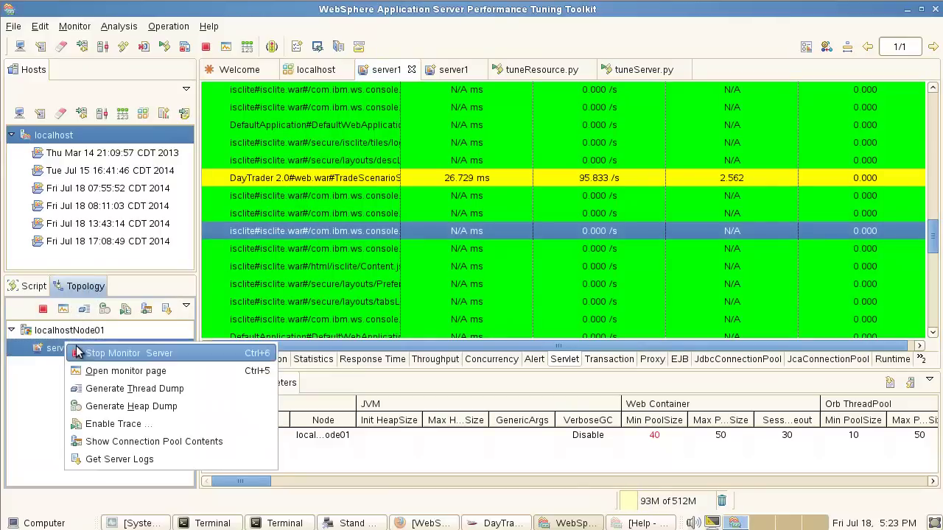